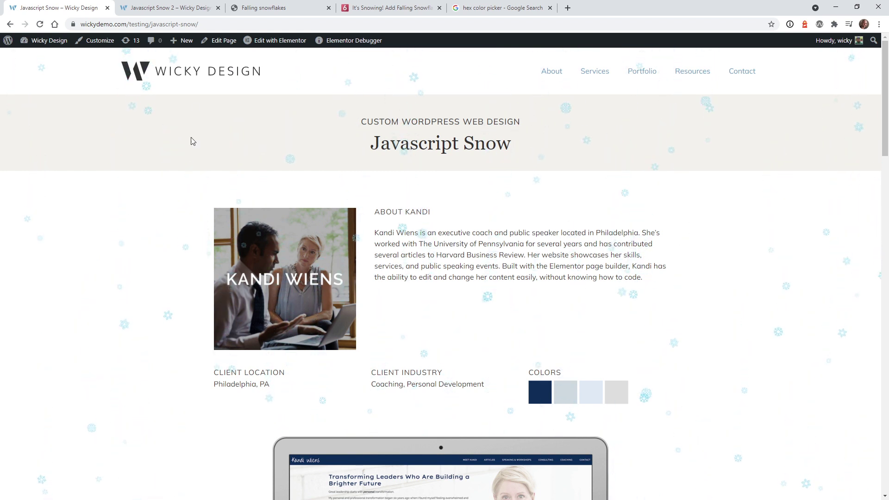
Step: View the second JavaScript snow demo page and look through its content down the page
click(169, 8)
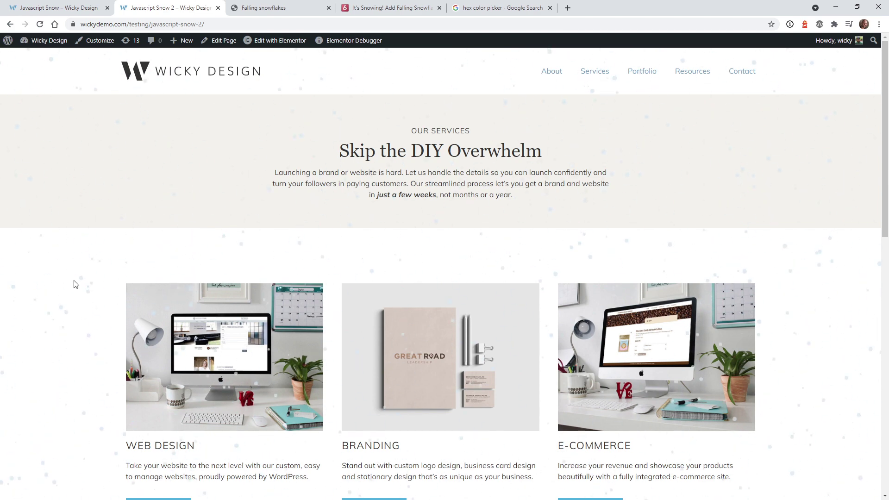
scroll(81, 324, down, 8)
scroll(85, 357, up, 8)
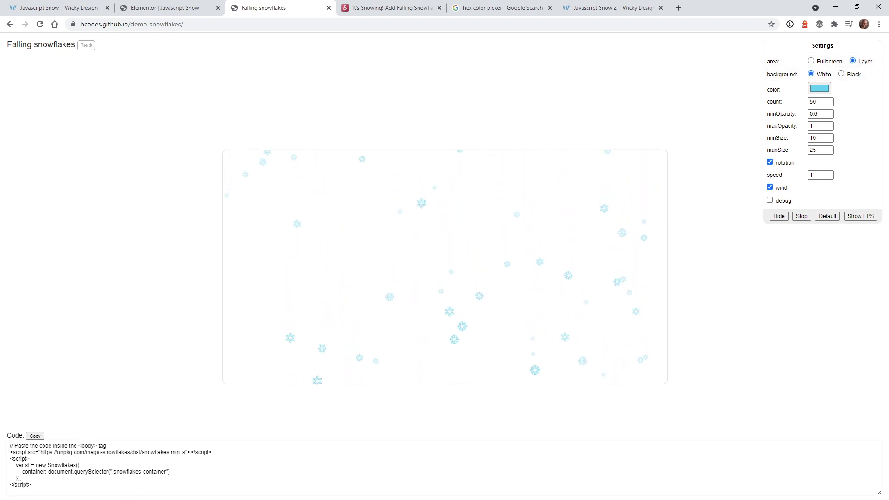
Step: Examine the generated snowflake embed code, including its snowflakes-container selector, on the Falling snowflakes page
drag(113, 472, 127, 472)
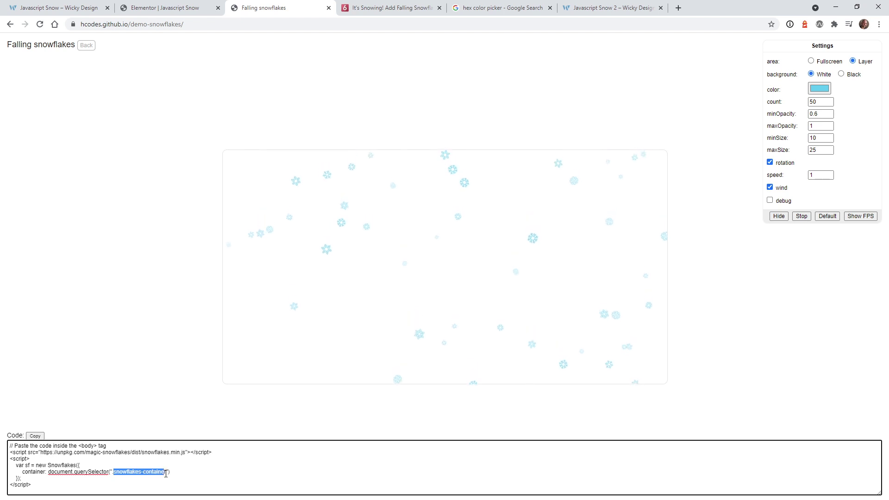
key(ctrl+a)
click(133, 473)
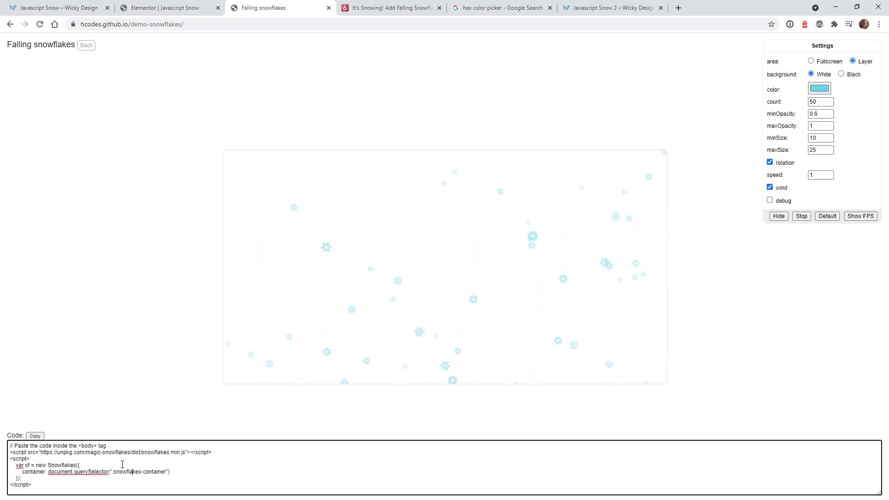
key(ctrl+a)
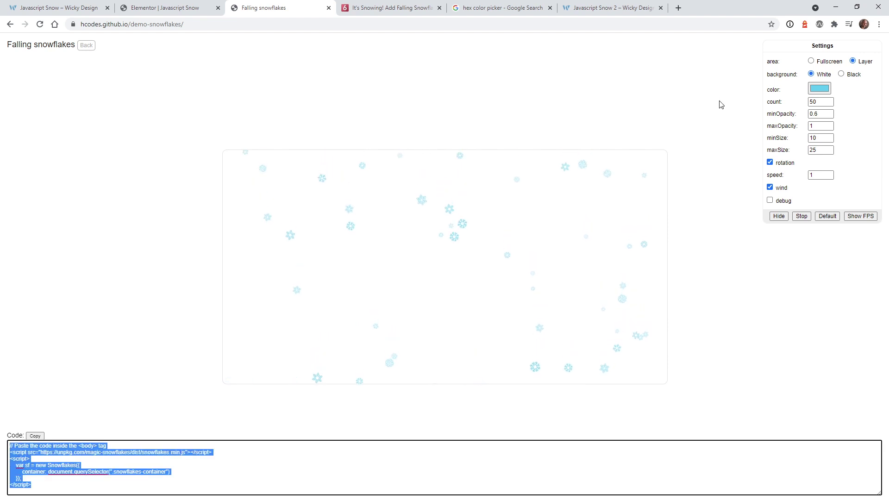
Step: Configure the snowflakes for the Fullscreen area with a count of 300 and a maximum size of 50
click(811, 62)
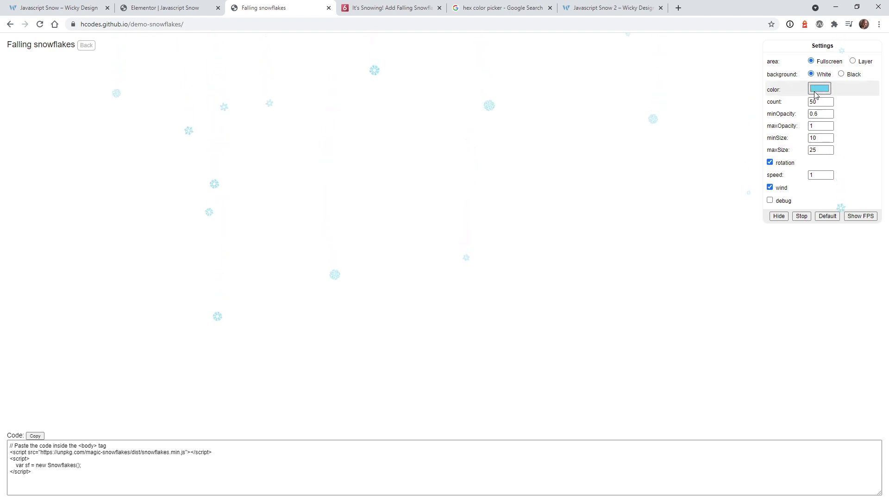
drag(818, 103, 764, 104)
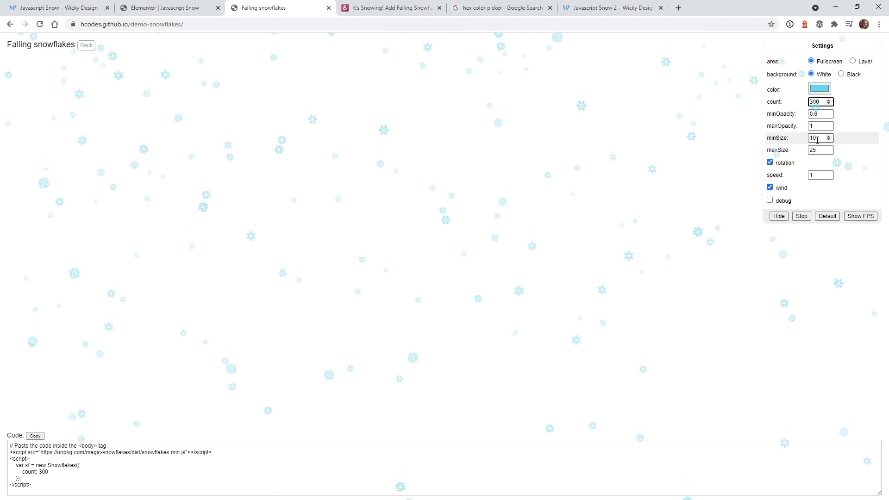
drag(820, 139, 773, 142)
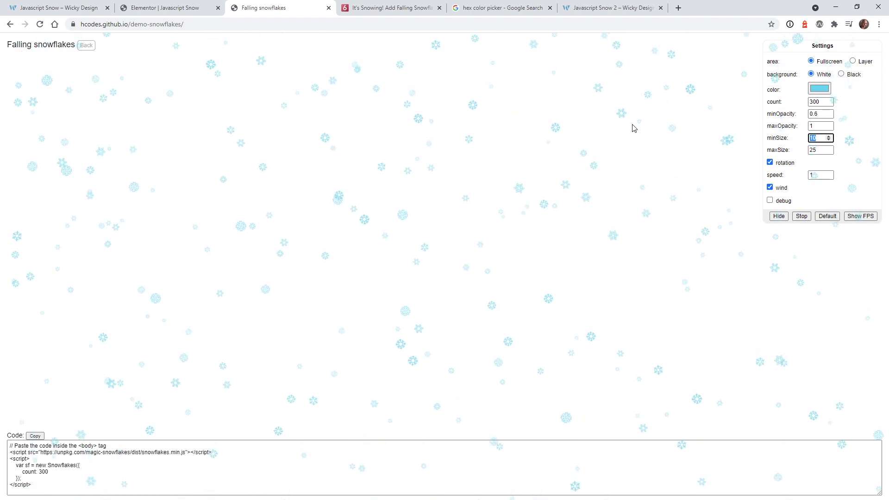
key(Tab)
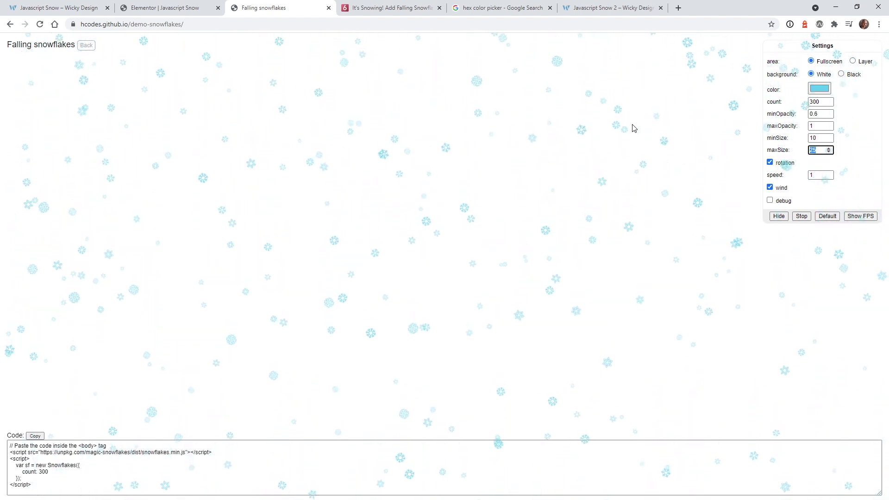
text(5)
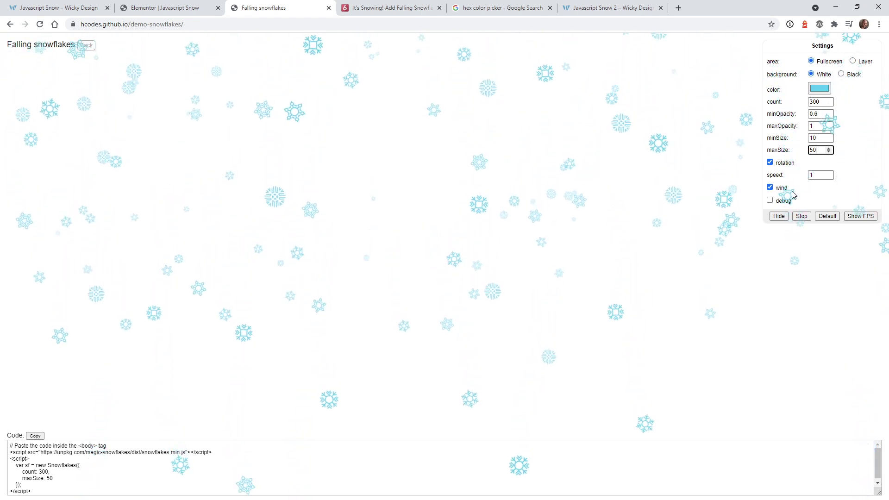
Step: Try the snowfall without rotation, at speed 3 and without wind, restoring each setting after its test
click(772, 164)
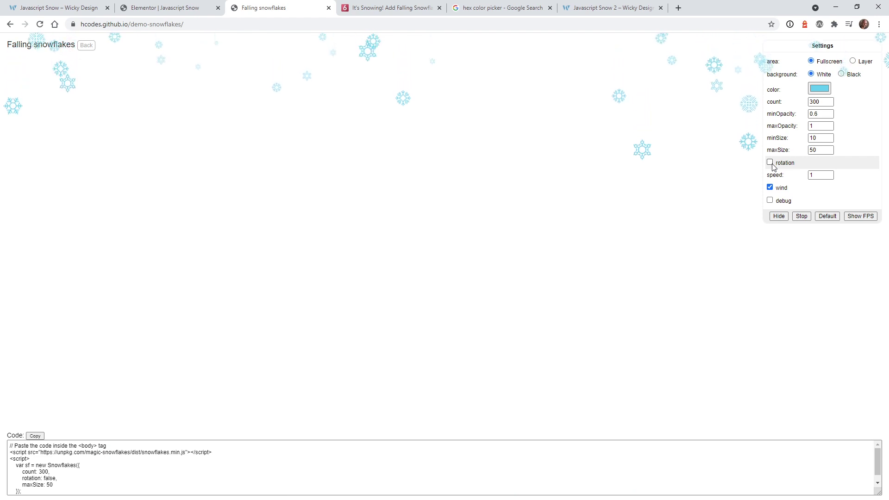
click(771, 163)
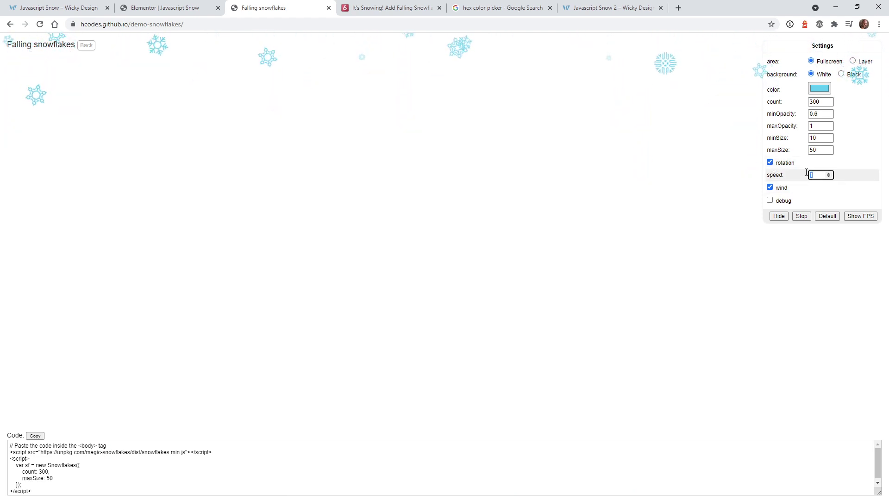
text(3)
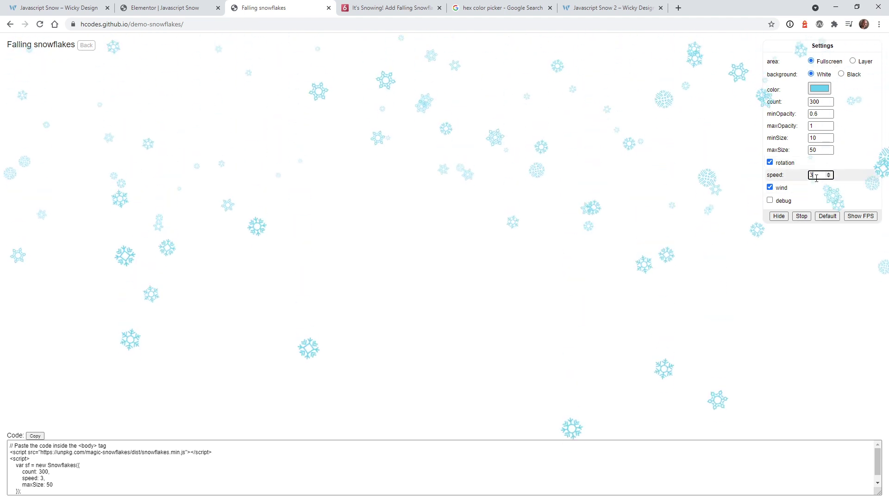
drag(817, 178, 807, 176)
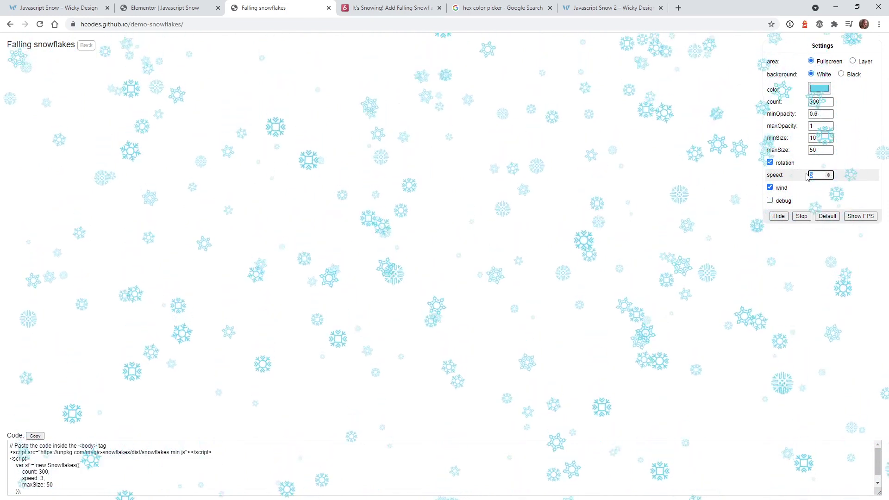
text(1)
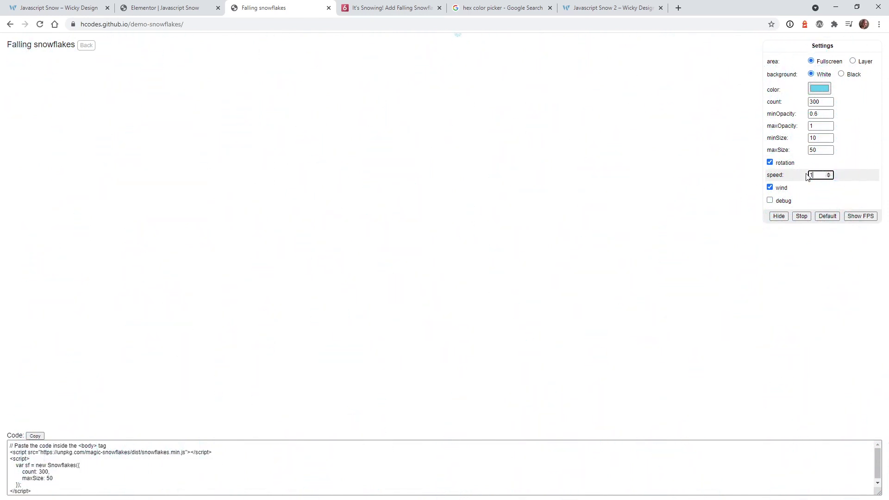
click(770, 188)
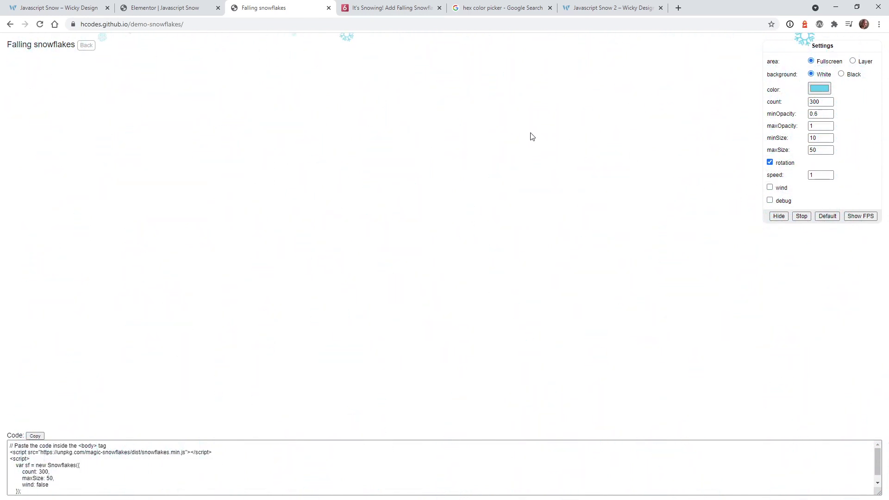
click(770, 188)
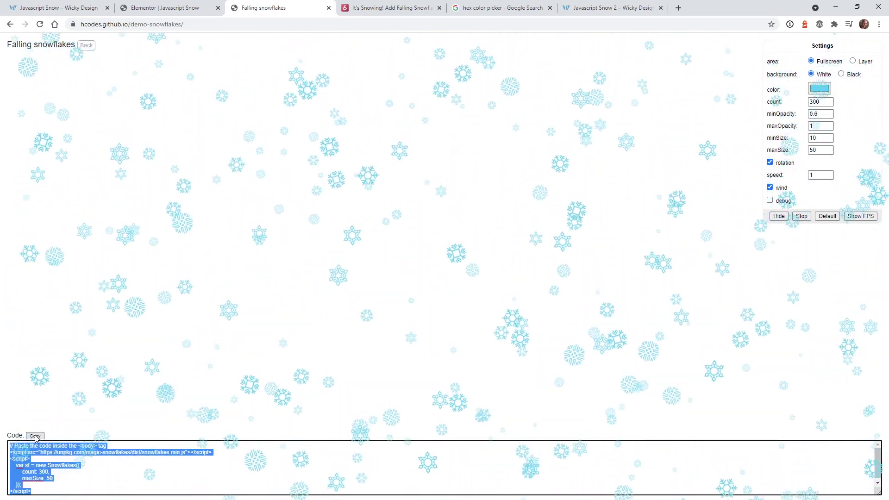
Step: Switch to the Elementor editor and add an HTML widget with the copied snowflake code below the consultation section's Sign Up button
key(ctrl+shift+Tab)
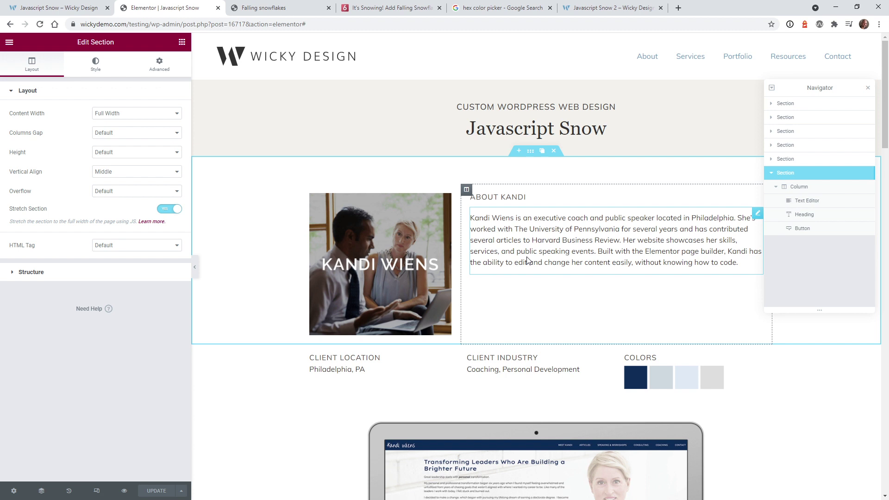
scroll(488, 303, down, 12)
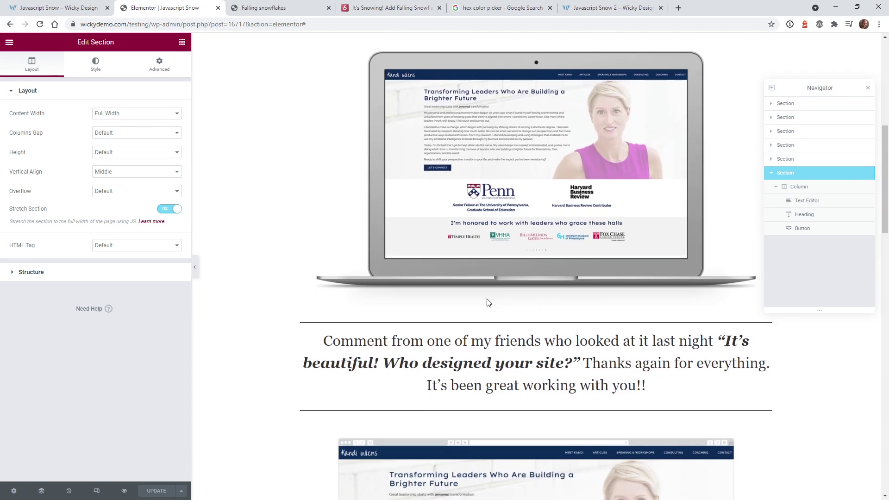
scroll(488, 302, down, 18)
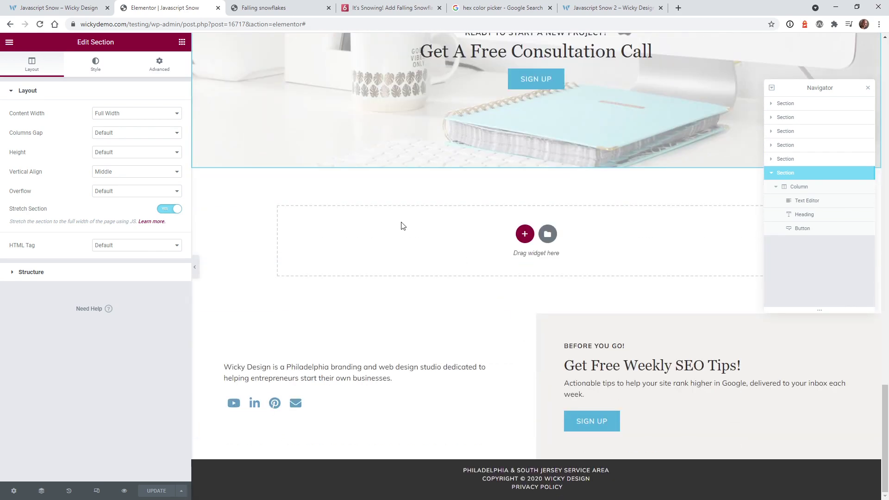
click(181, 43)
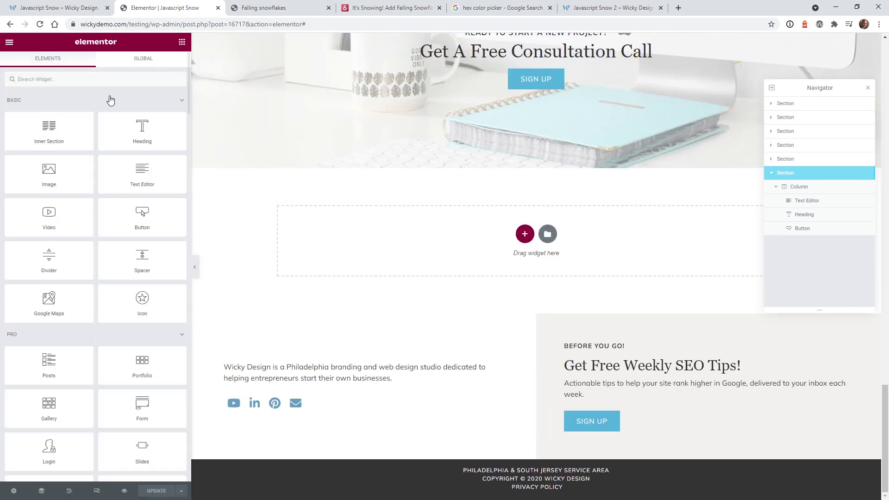
click(65, 79)
text(html)
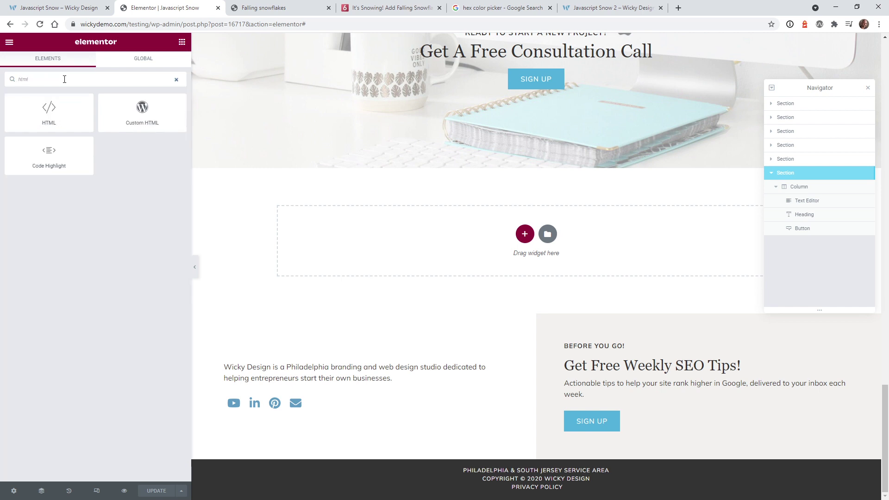
drag(283, 135, 546, 87)
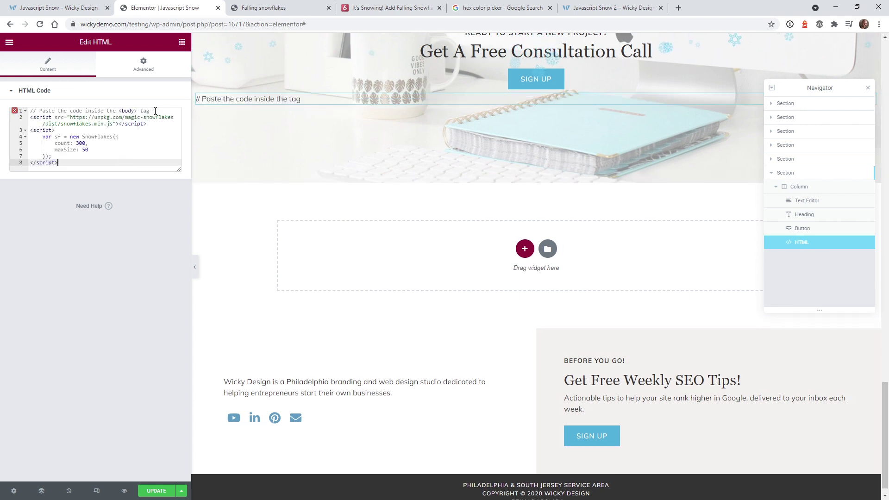
Step: Delete the "Paste the code inside the <body> tag" comment line from the top of the widget's HTML code
drag(22, 113, 29, 111)
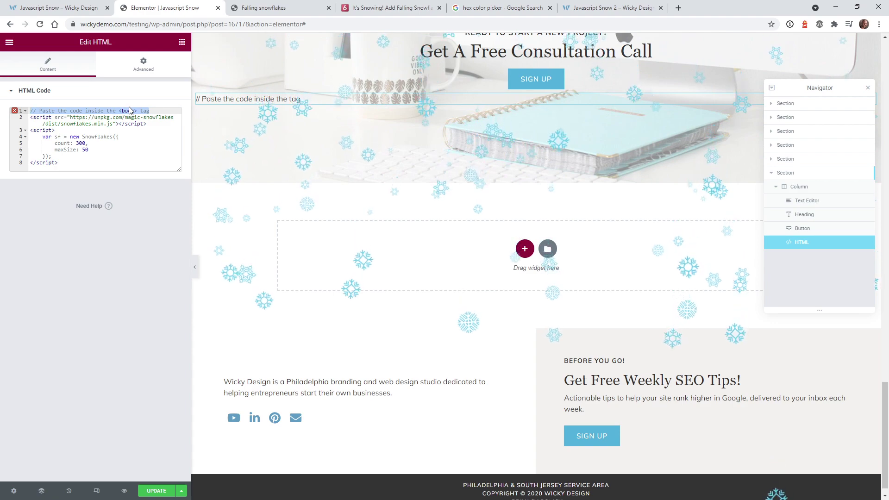
key(BackSpace)
key(Delete)
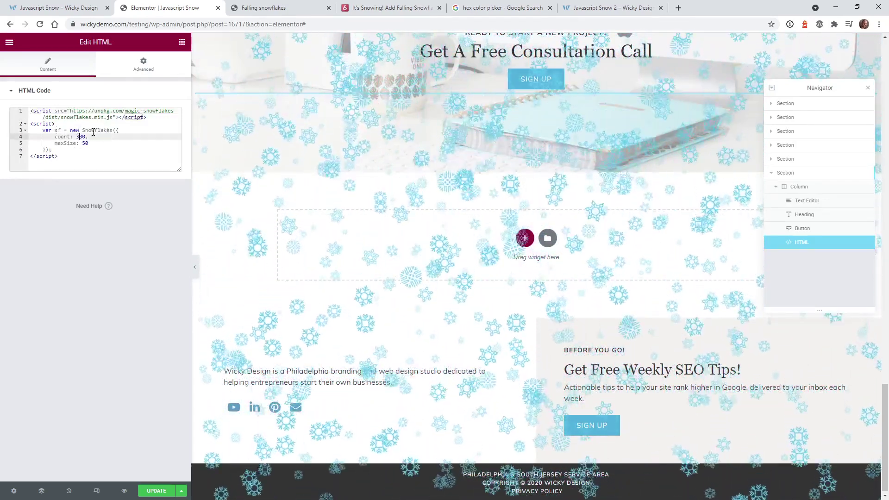
Step: Set the snowflake count to 100 in the widget's HTML code and update the page
click(79, 137)
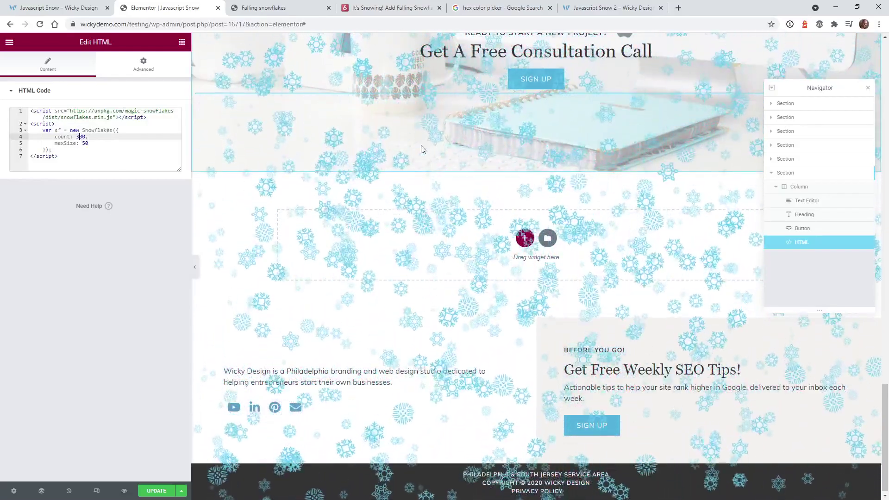
key(BackSpace)
text(1)
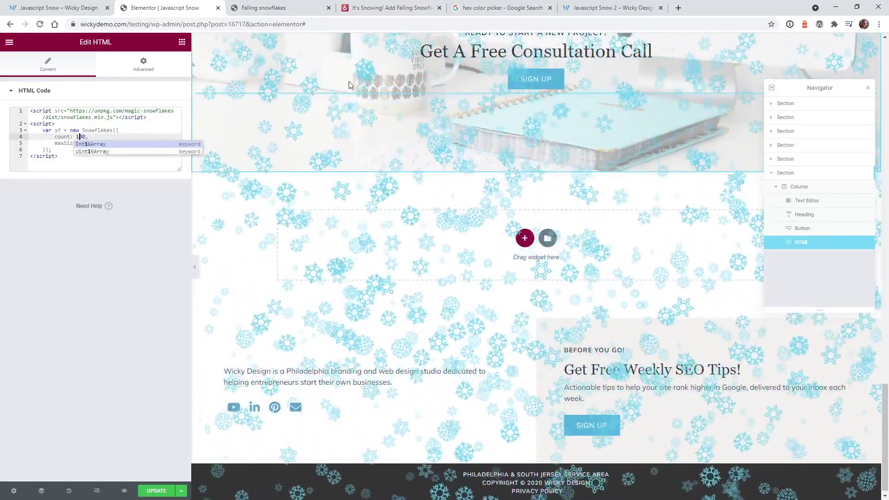
click(121, 122)
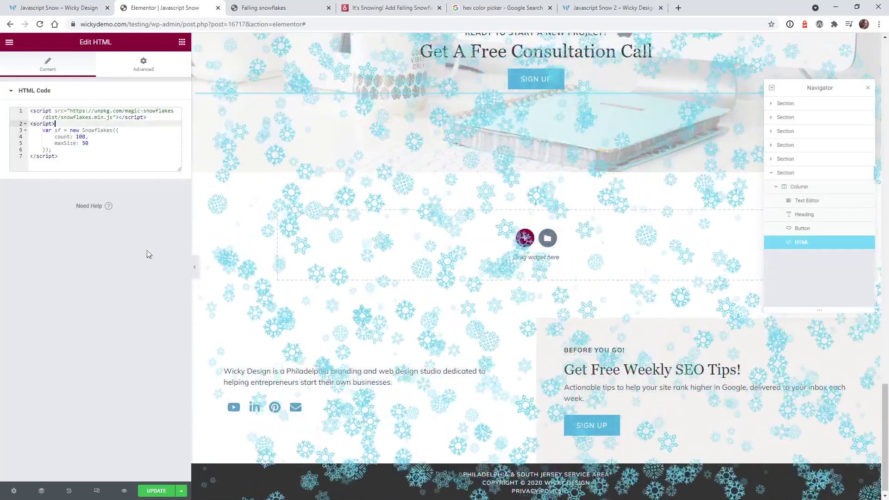
click(156, 492)
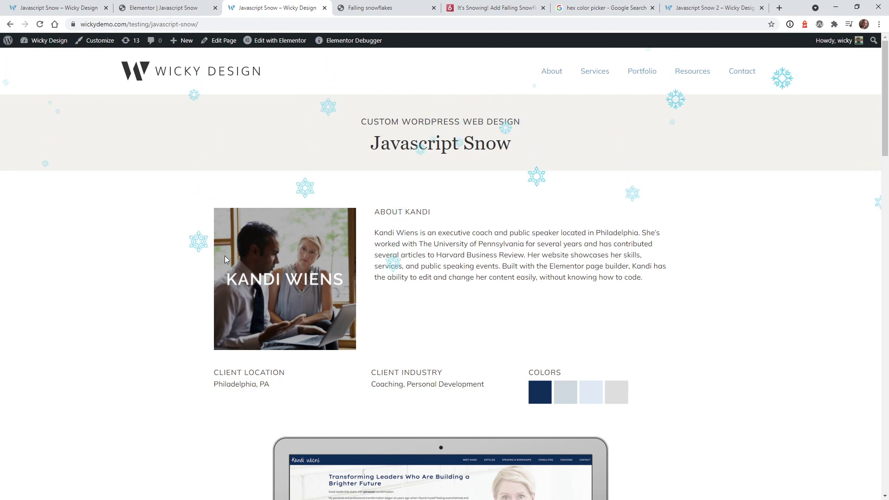
Step: Reopen the HTML widget in the Elementor editor, set the snowflake count to 200 and update the page
click(176, 8)
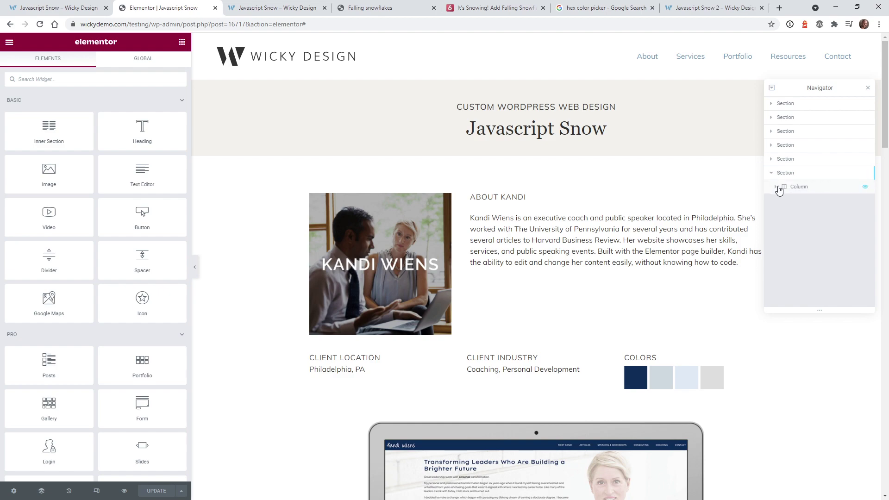
click(779, 188)
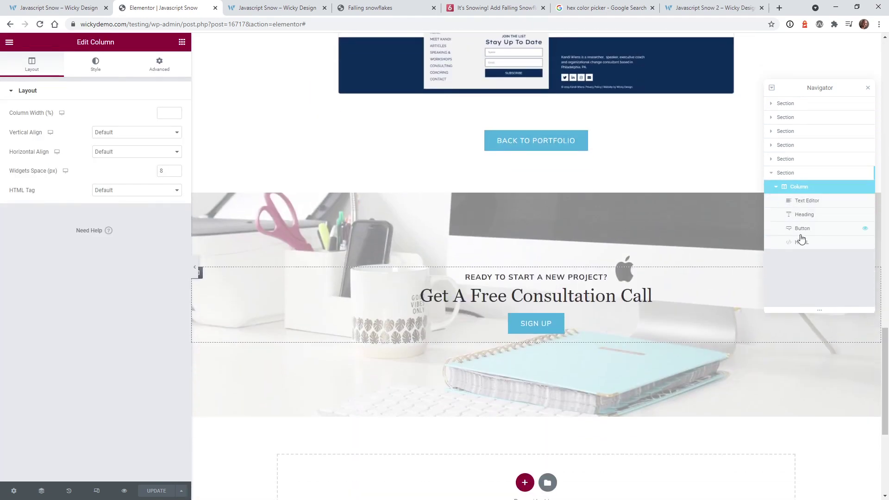
click(802, 242)
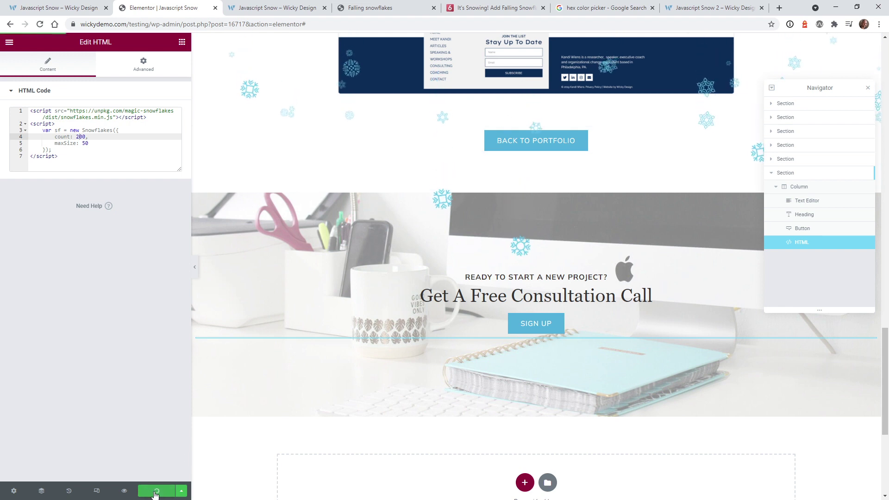
Step: Reload the published Javascript Snow page to check the snowfall, and return to the Elementor editor
click(274, 7)
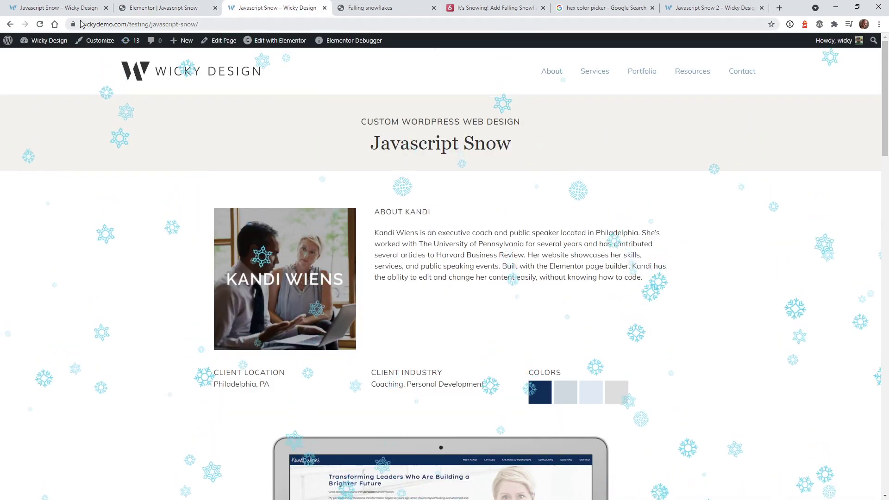
key(F5)
mouse_move(46, 42)
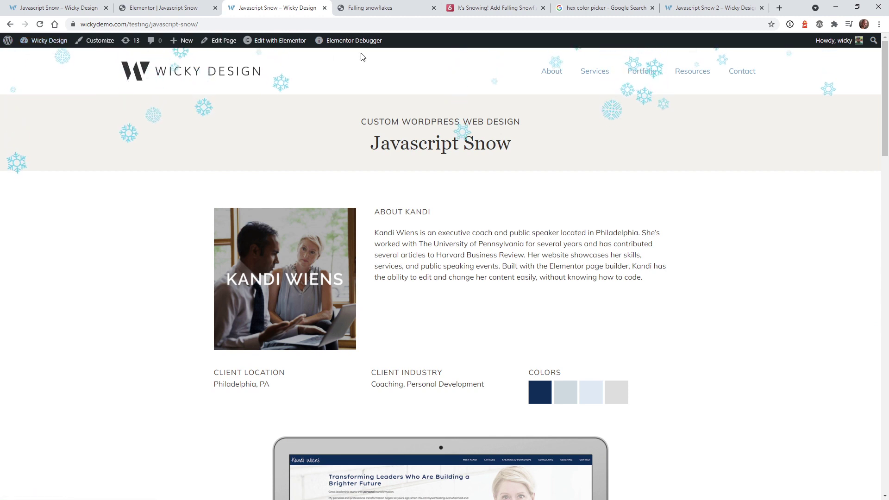
key(ctrl+Page_Up)
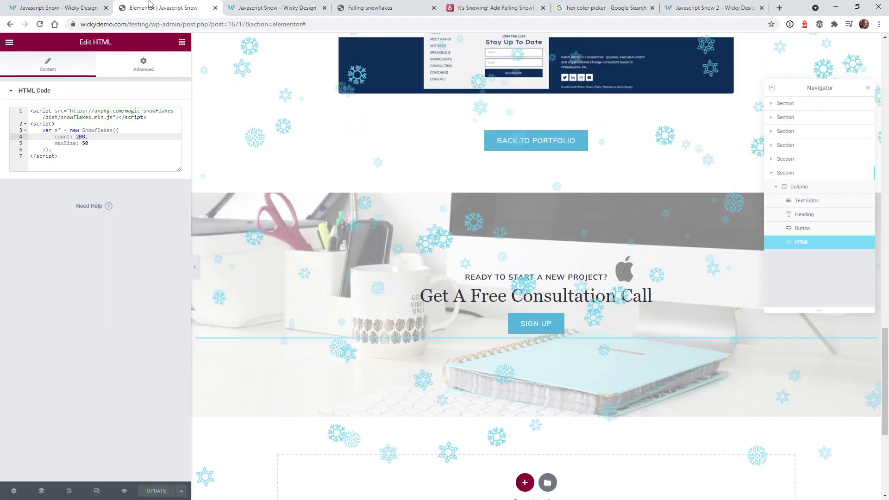
Step: Reload the Elementor editor and open the HTML widget nested in the page's last section
click(40, 25)
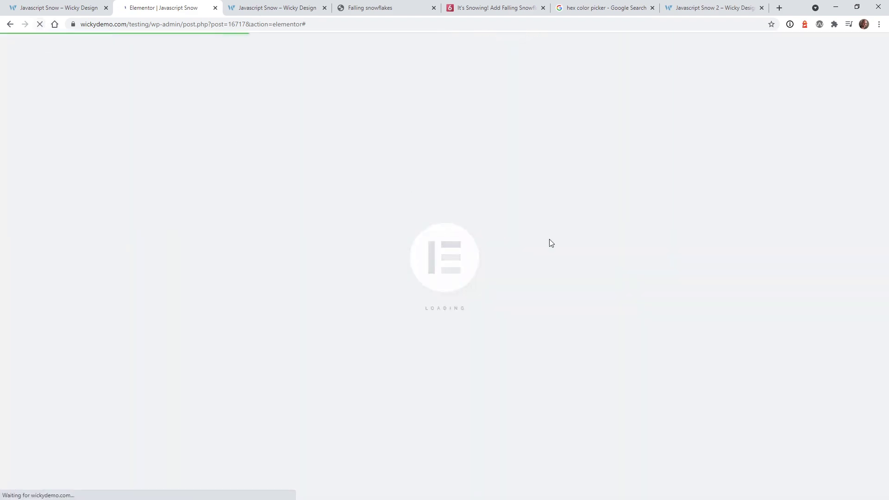
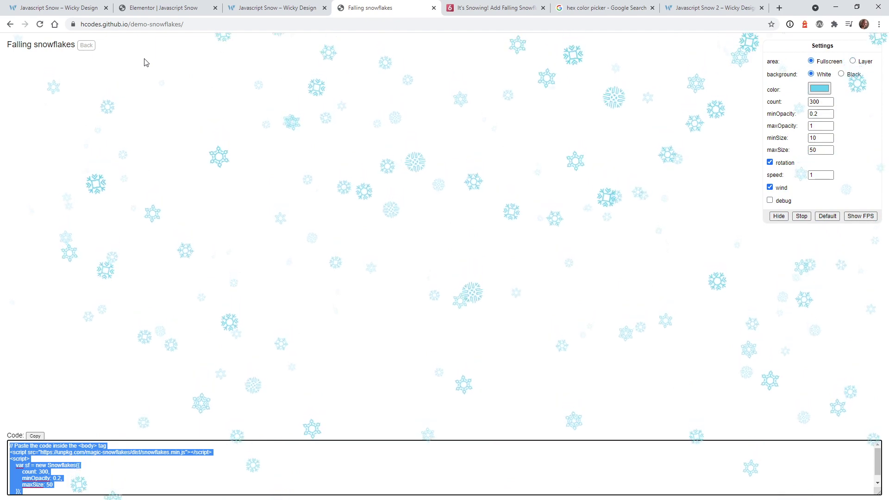
click(171, 7)
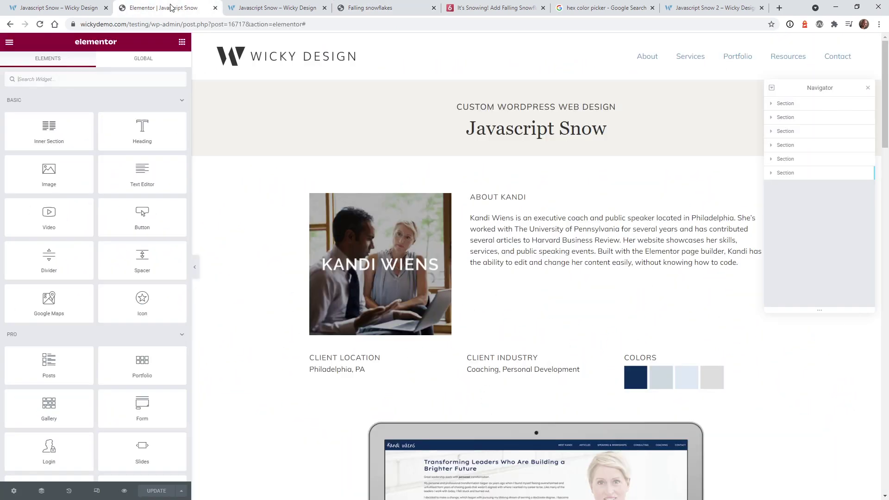
scroll(602, 264, down, 4)
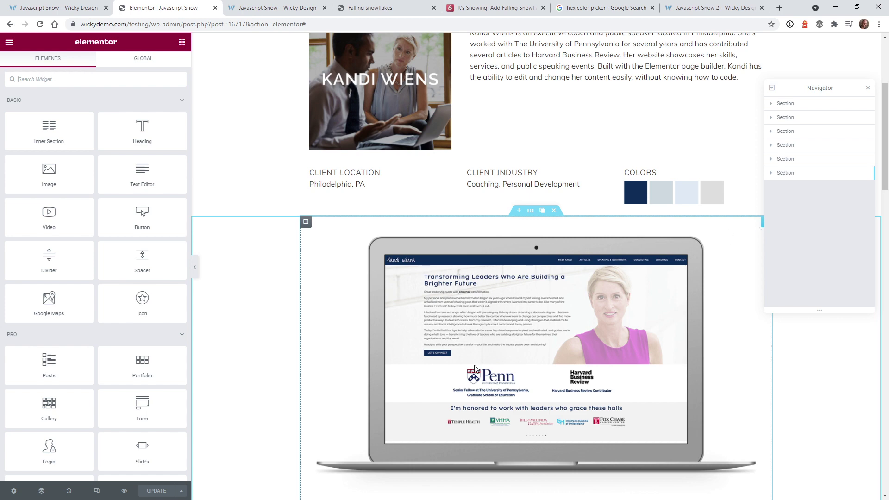
click(772, 174)
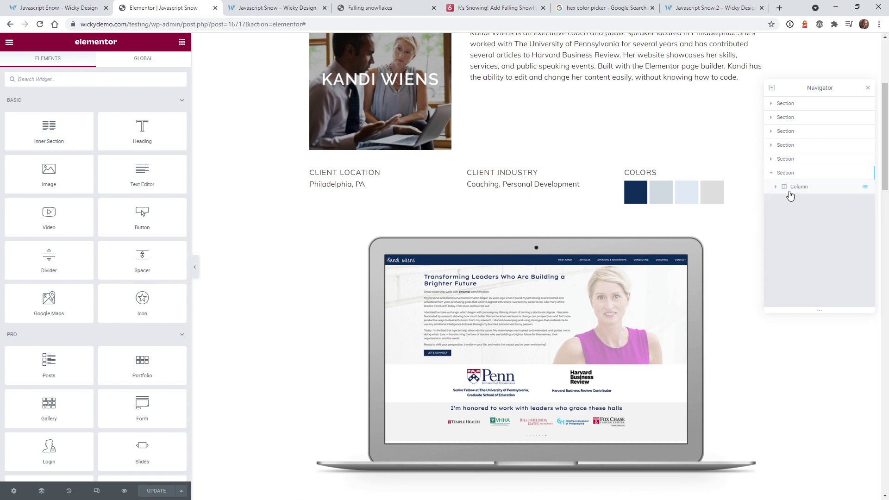
click(777, 188)
click(804, 243)
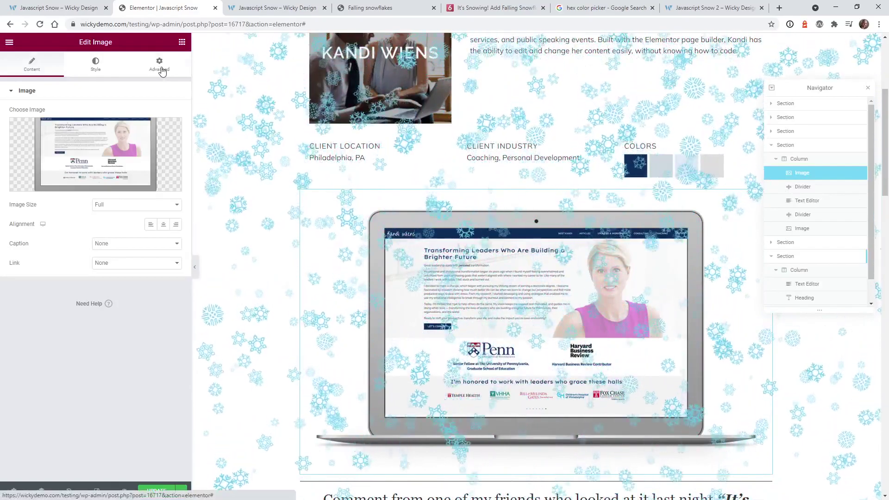
Step: Set the laptop mockup image's Z-Index to 9999 and update the page
click(160, 65)
click(169, 194)
text(9)
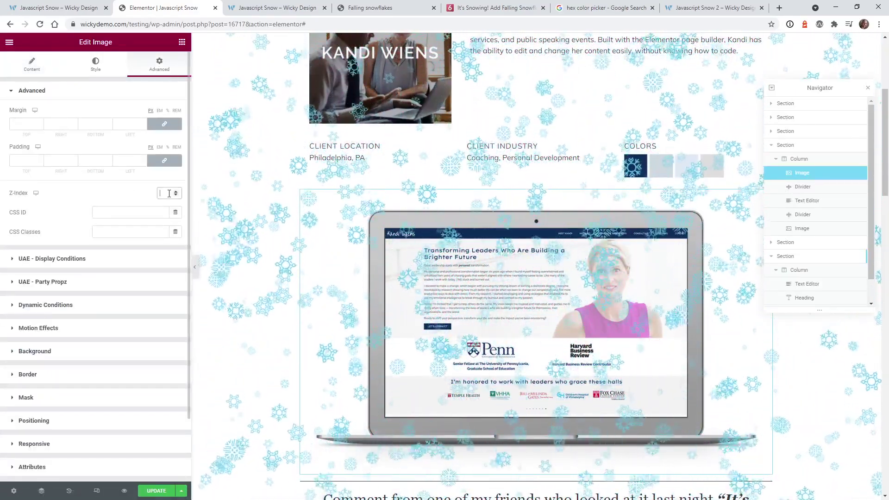
text(999)
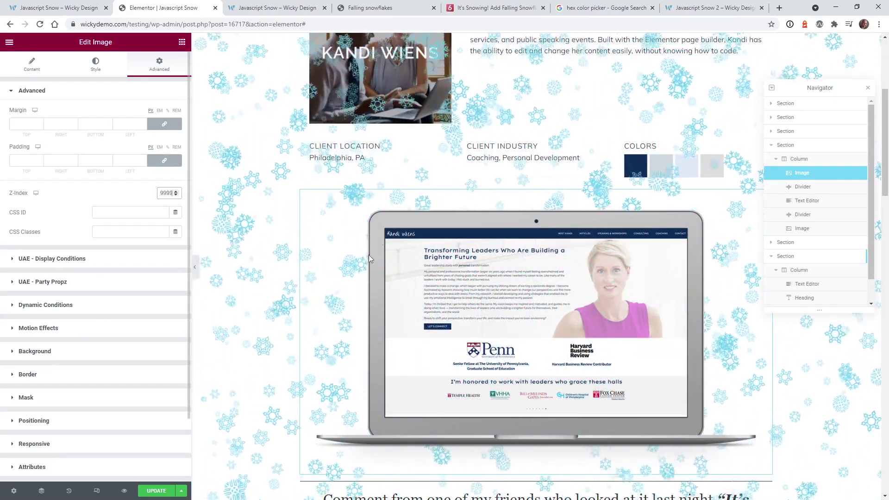
click(151, 492)
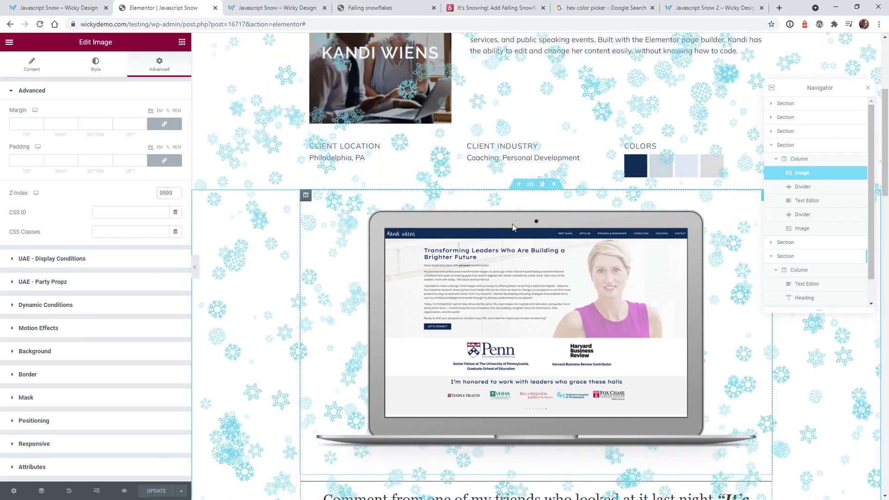
Step: Reload the published Javascript Snow page and check how the snow falls around the laptop image
click(278, 8)
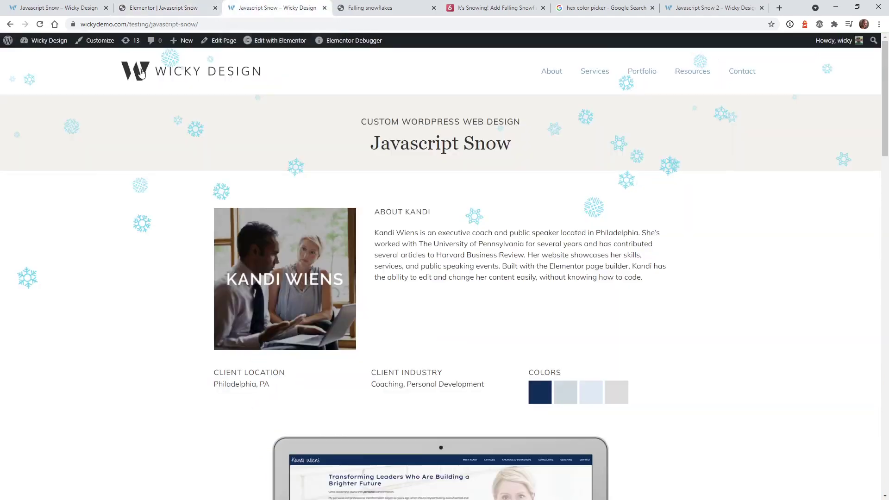
click(40, 24)
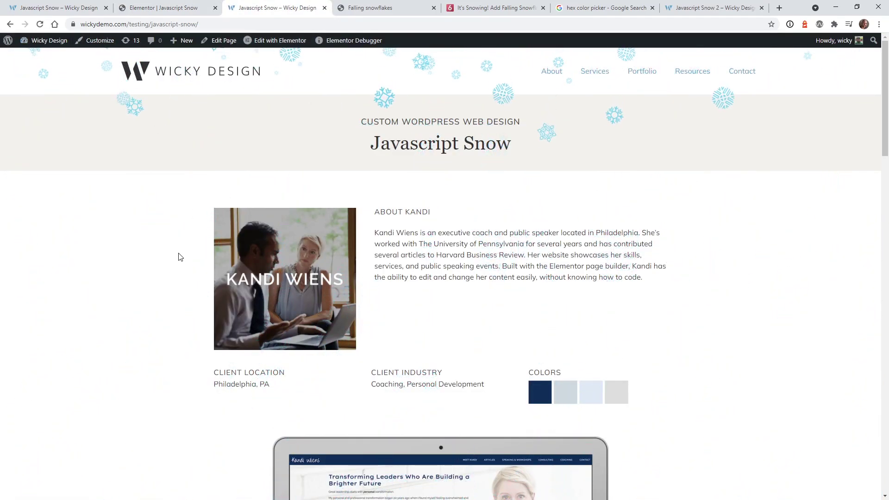
scroll(180, 257, down, 4)
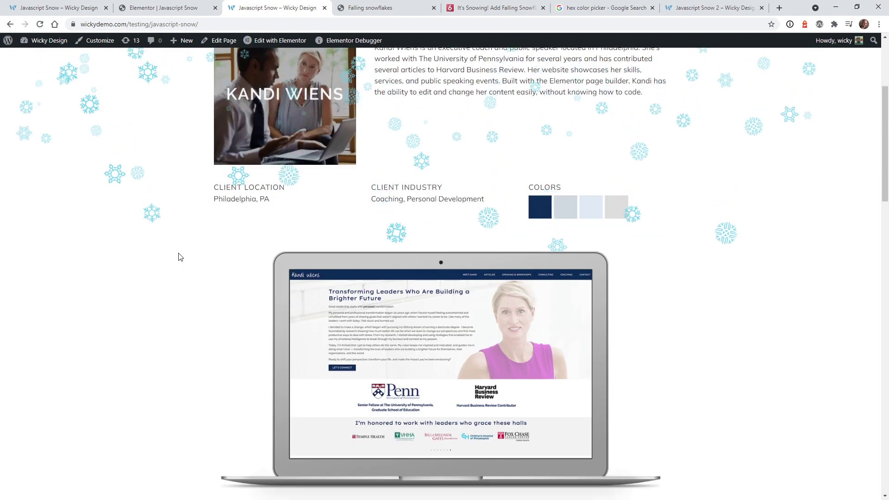
scroll(132, 264, down, 4)
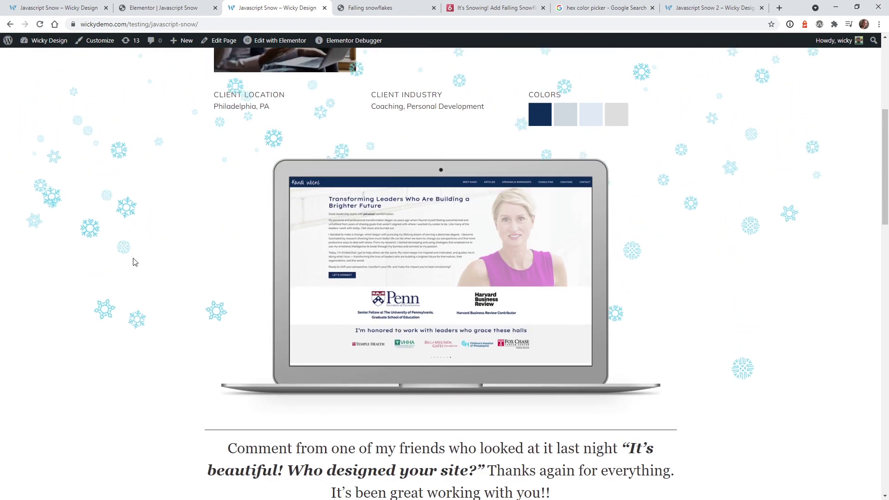
scroll(134, 261, down, 2)
scroll(147, 258, up, 4)
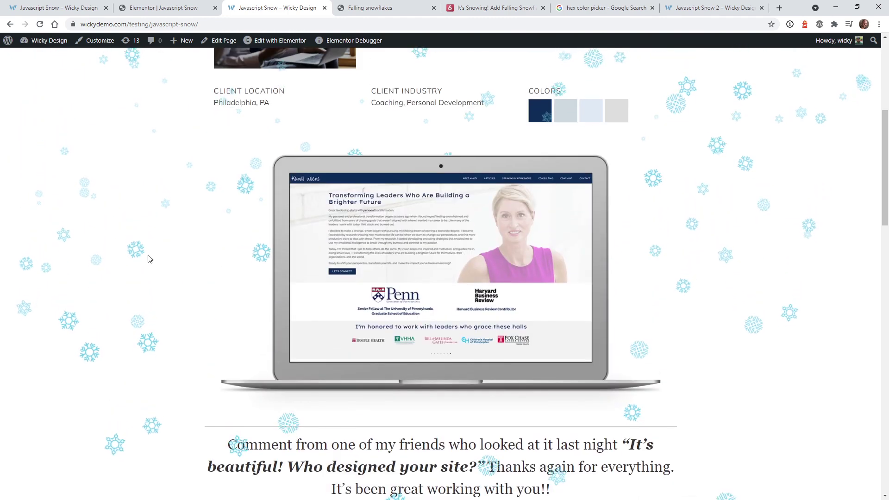
scroll(148, 258, down, 3)
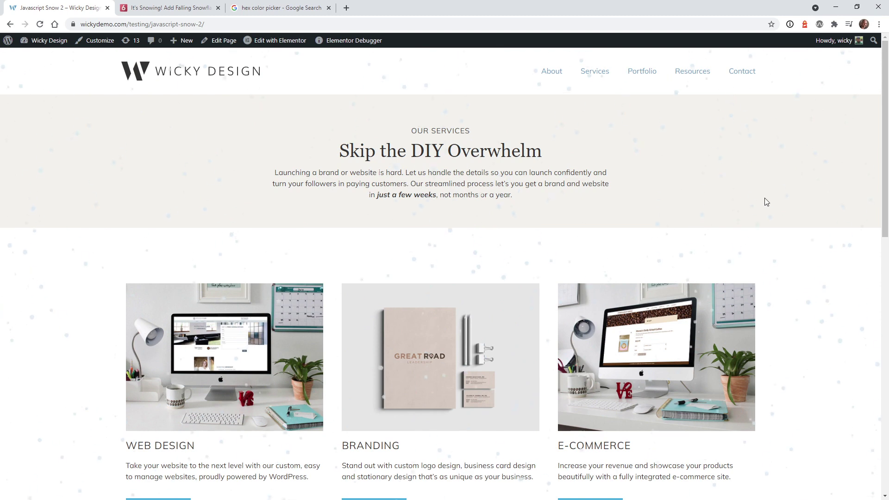
Step: Look over the snowfall along the published Javascript Snow 2 page
scroll(768, 202, down, 4)
scroll(769, 264, down, 2)
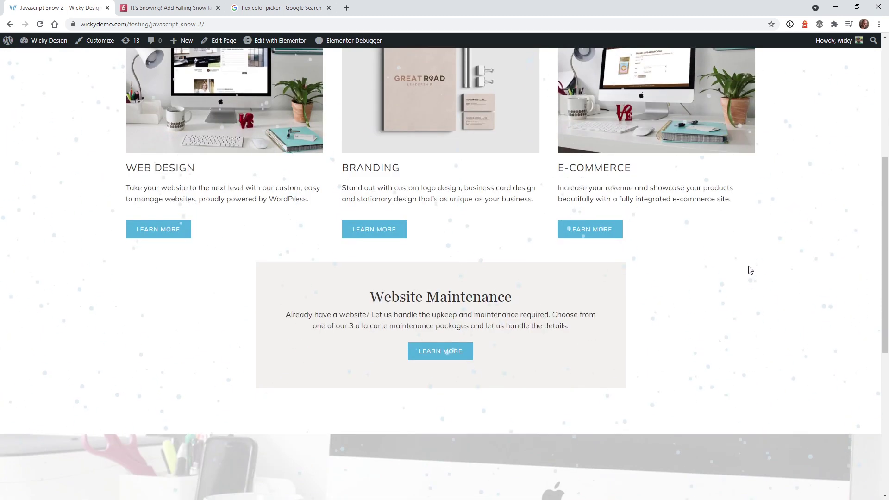
scroll(751, 269, up, 6)
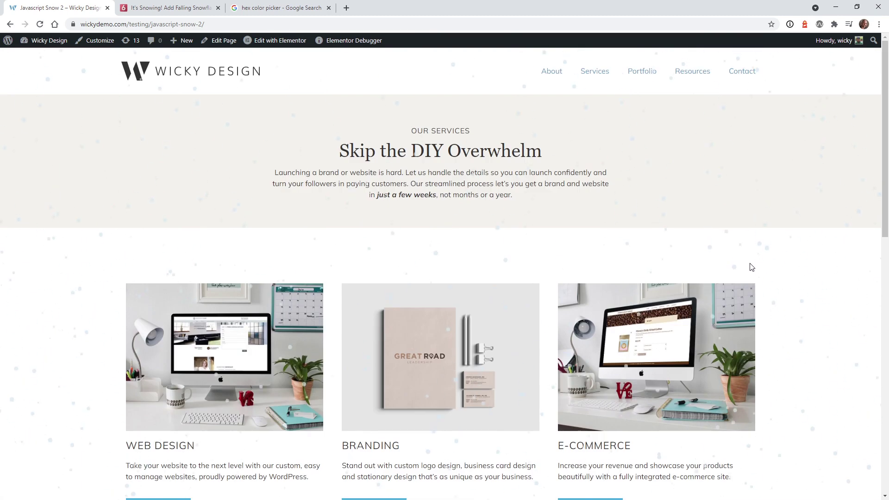
Step: Switch to the Balbooa falling snowflakes article and review its HTML, CSS and JavaScript code steps
click(179, 4)
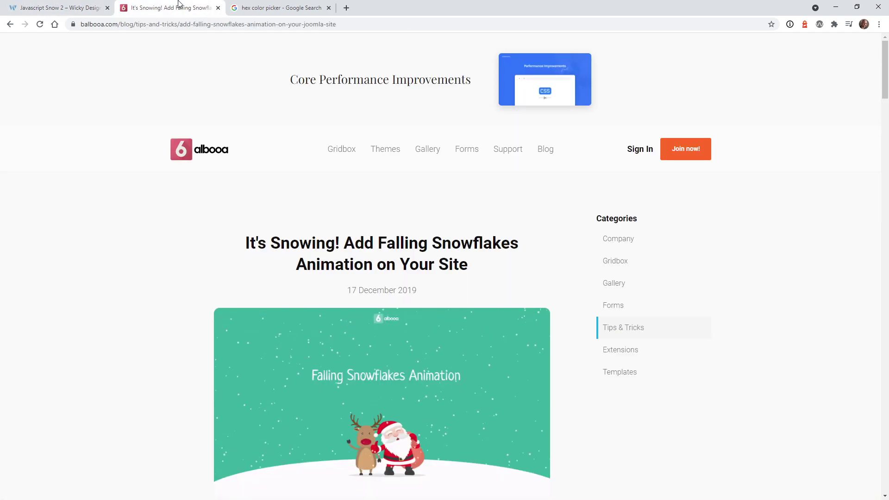
scroll(153, 239, down, 15)
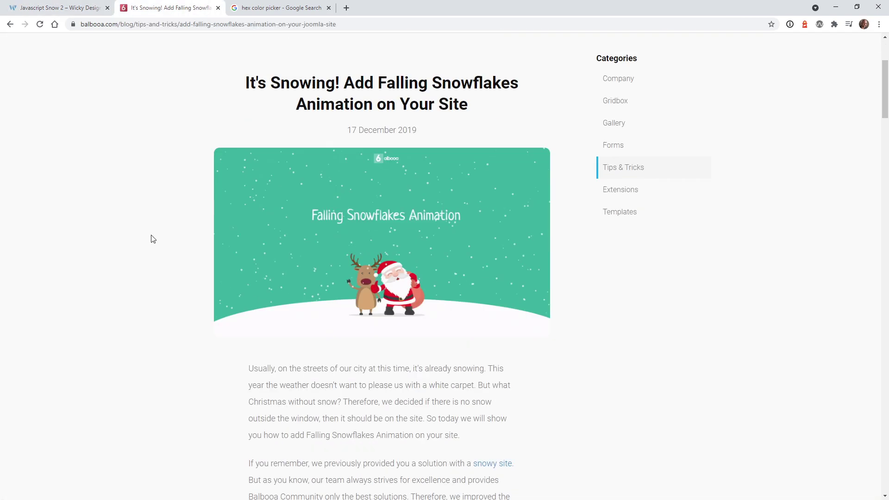
scroll(153, 239, down, 4)
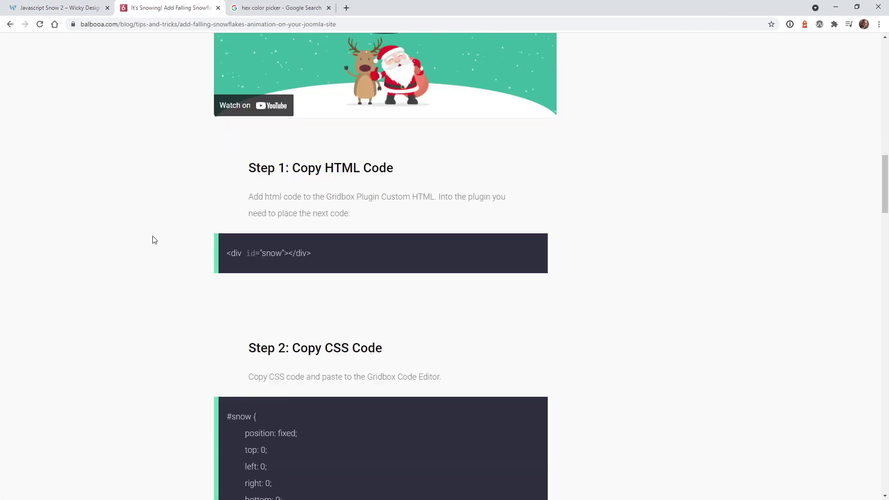
scroll(154, 239, down, 6)
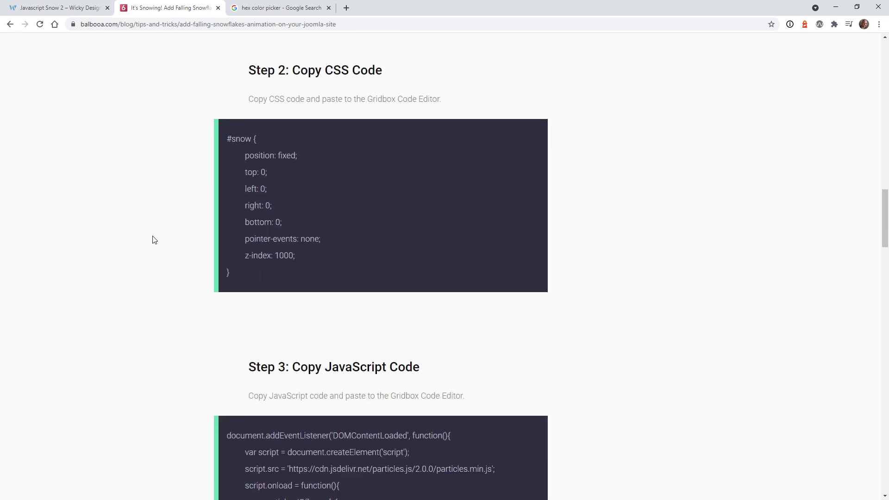
scroll(154, 240, up, 4)
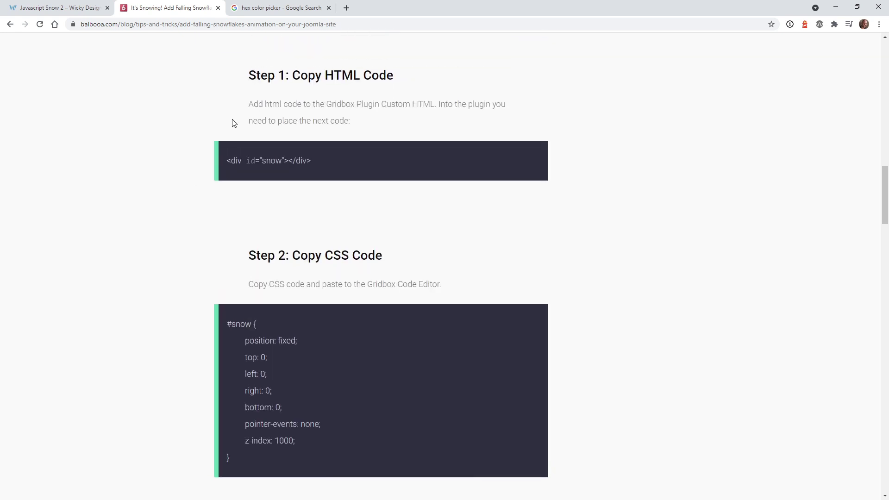
scroll(186, 210, up, 6)
scroll(182, 210, down, 2)
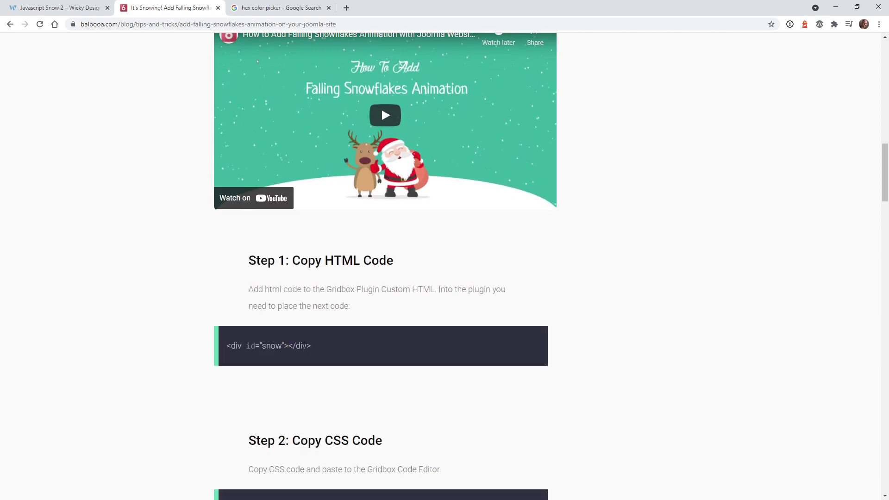
Step: Copy the <div id="snow"></div> code from Step 1 of the article and return to the Javascript Snow 2 page
drag(311, 345, 229, 346)
right_click(259, 348)
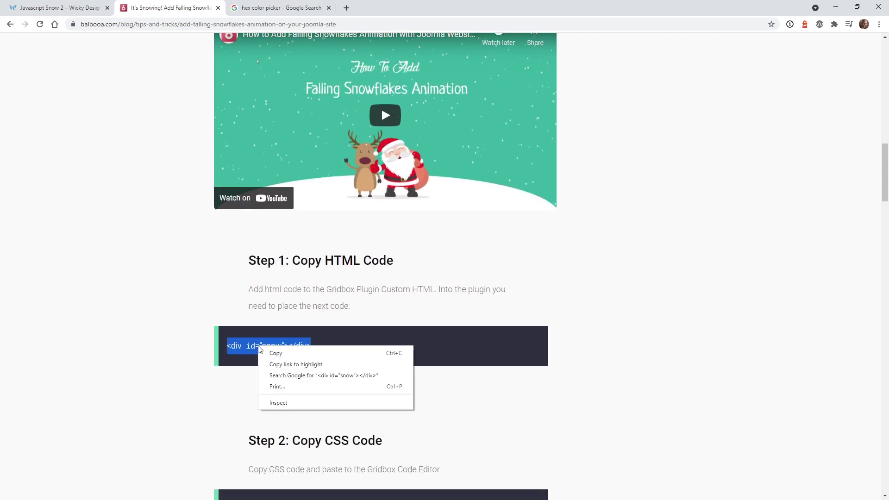
click(276, 354)
click(55, 8)
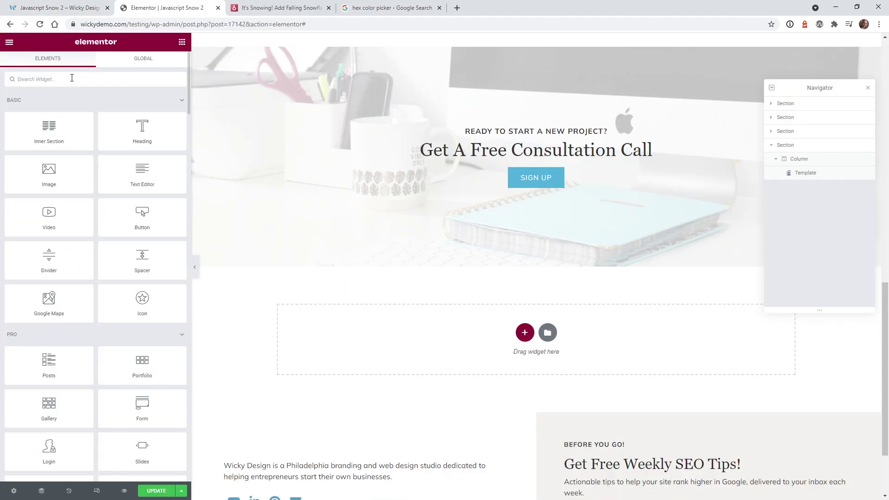
Step: Add an HTML widget below the template in the last section and paste the copied snow div into it
text(html)
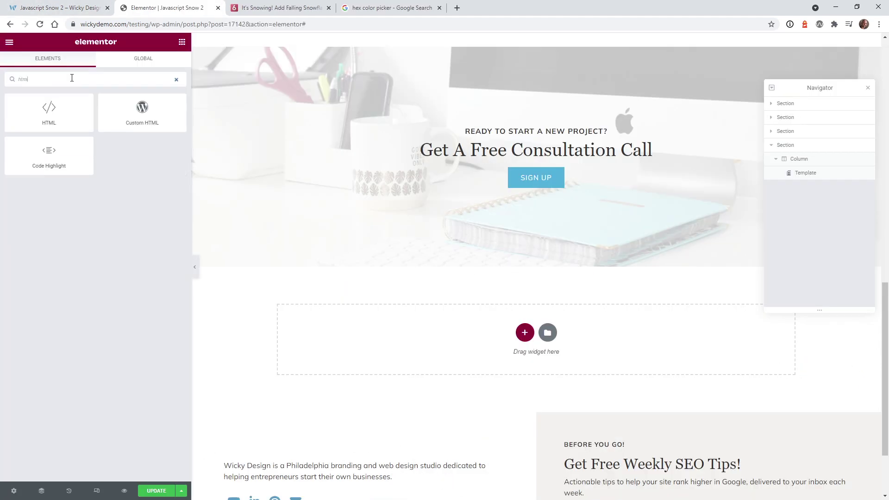
drag(48, 118, 577, 252)
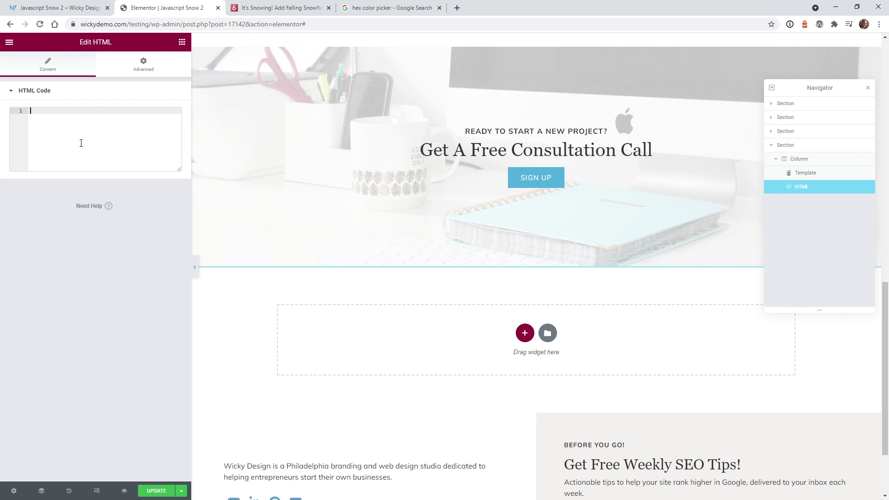
key(ctrl+v)
Step: Copy the whole #snow CSS rule from Step 2 of the Balbooa article
click(292, 5)
scroll(195, 327, down, 6)
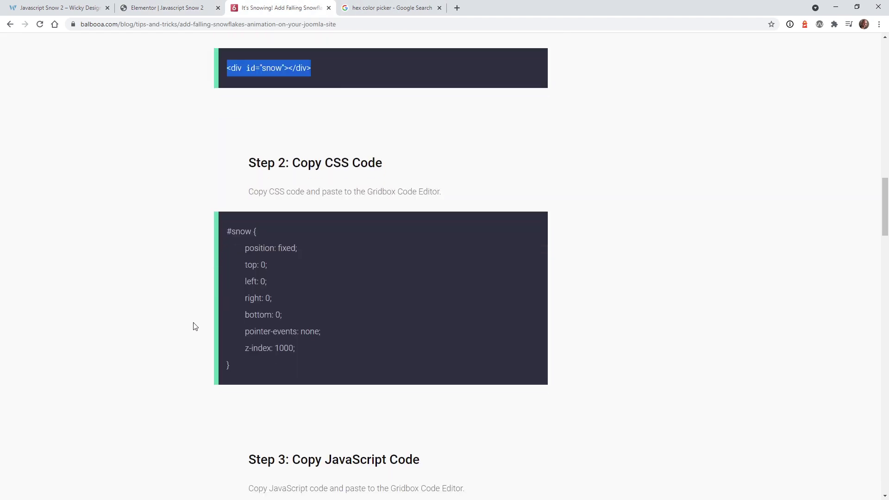
drag(233, 364, 225, 232)
right_click(235, 236)
click(251, 242)
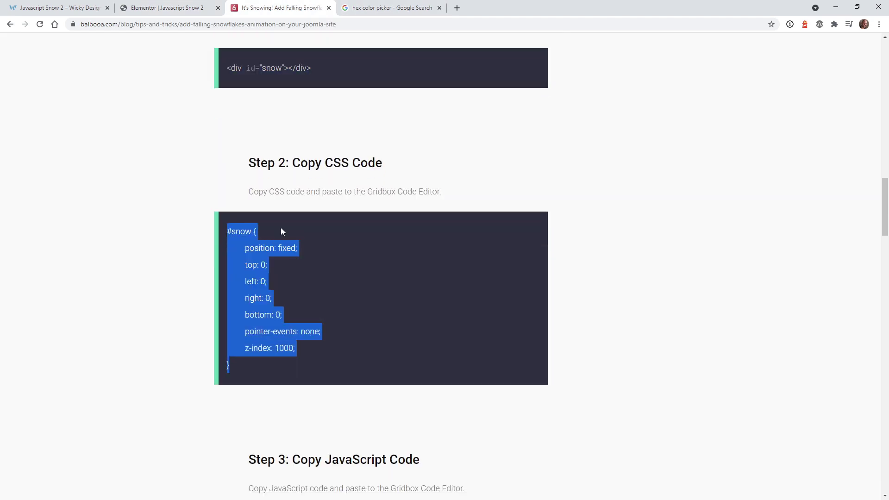
Step: Paste the copied #snow rule into the custom CSS of the Javascript Snow 2 page settings in Elementor
click(58, 7)
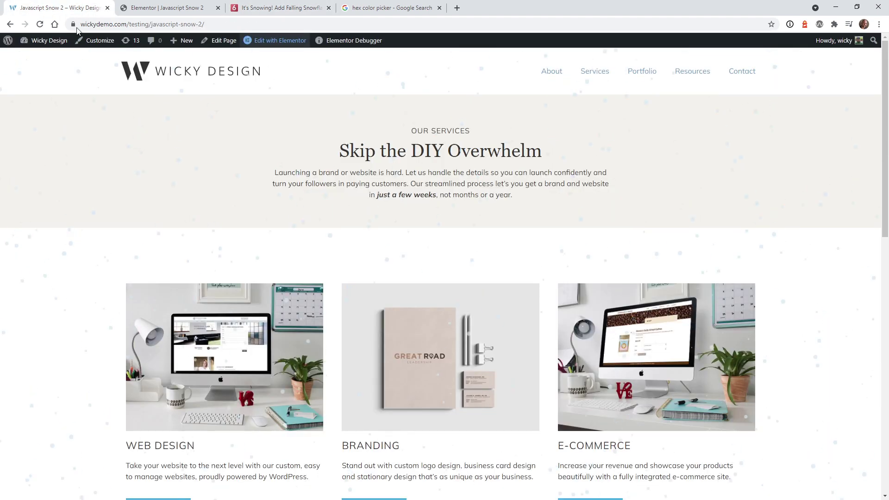
click(155, 7)
click(14, 492)
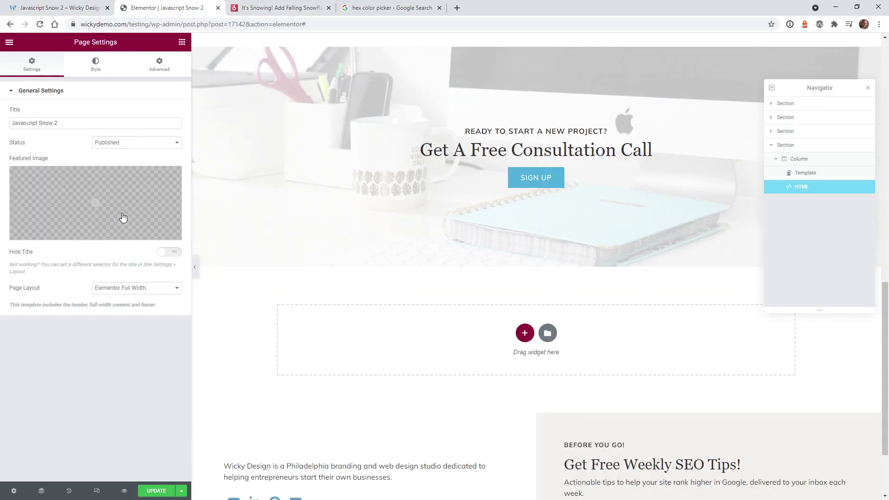
click(162, 68)
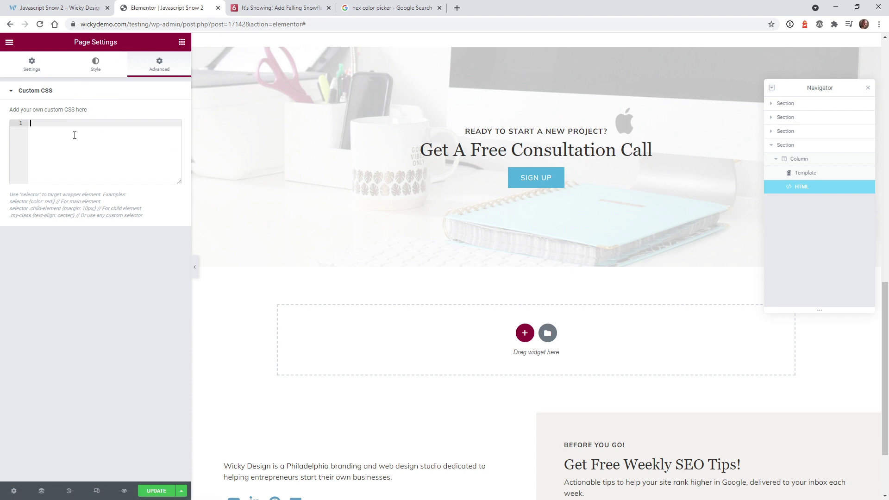
key(ctrl+v)
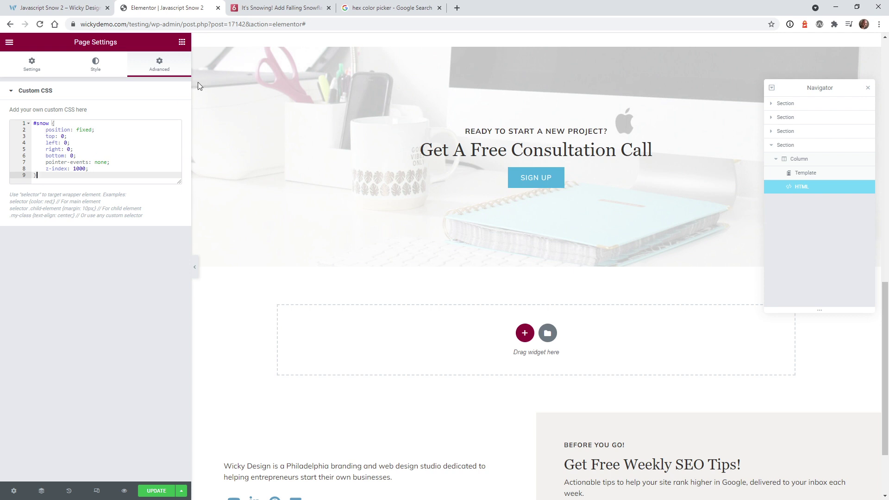
Step: Copy the entire JavaScript code block from Step 3 of the Balbooa article
click(278, 7)
scroll(186, 277, down, 7)
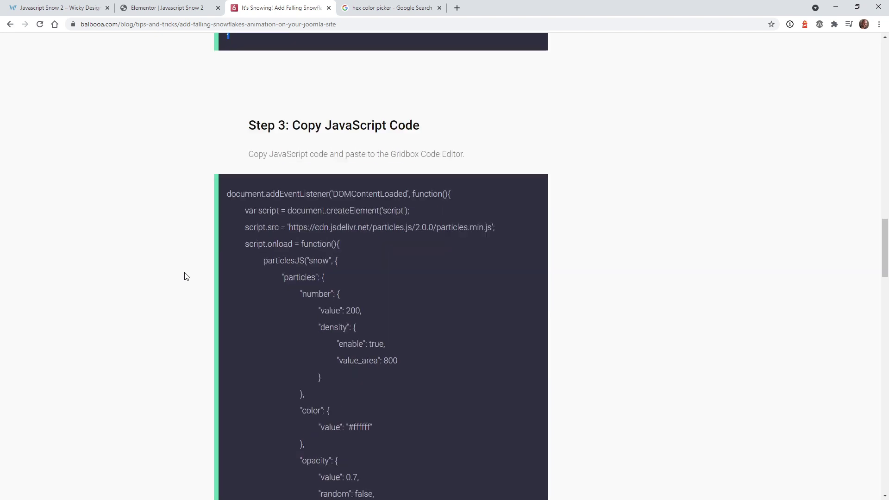
scroll(185, 276, down, 20)
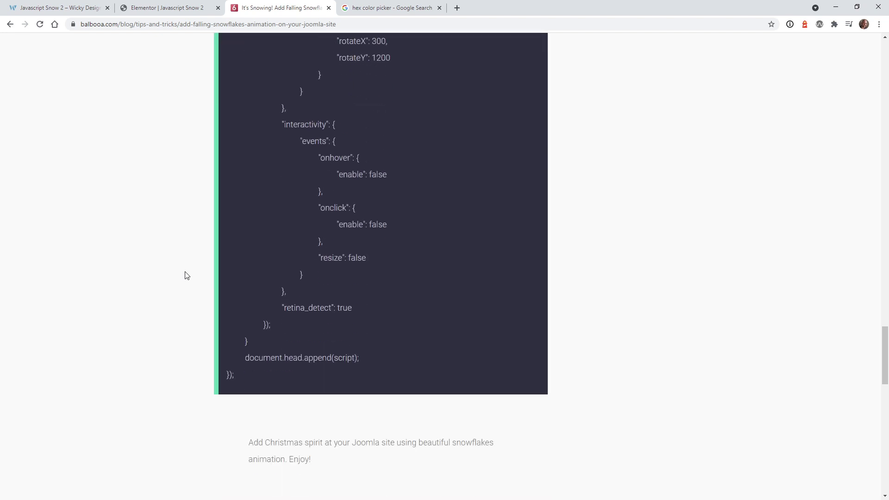
drag(244, 361, 228, 203)
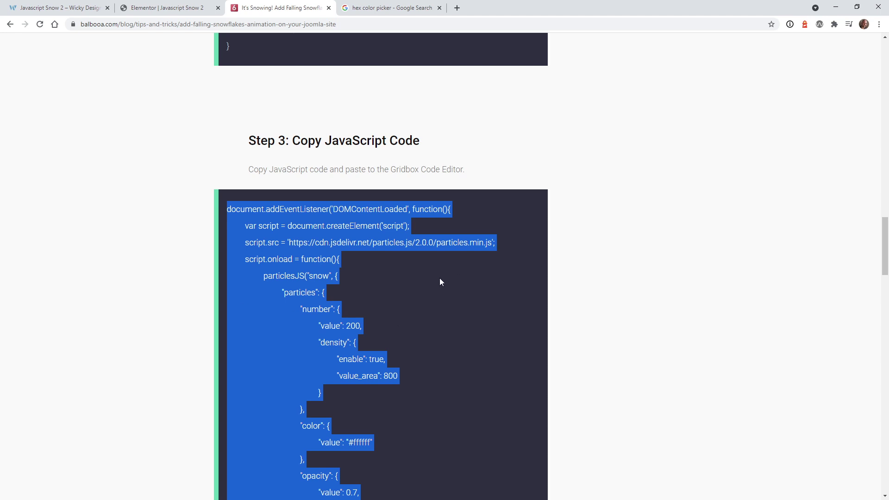
scroll(327, 323, down, 4)
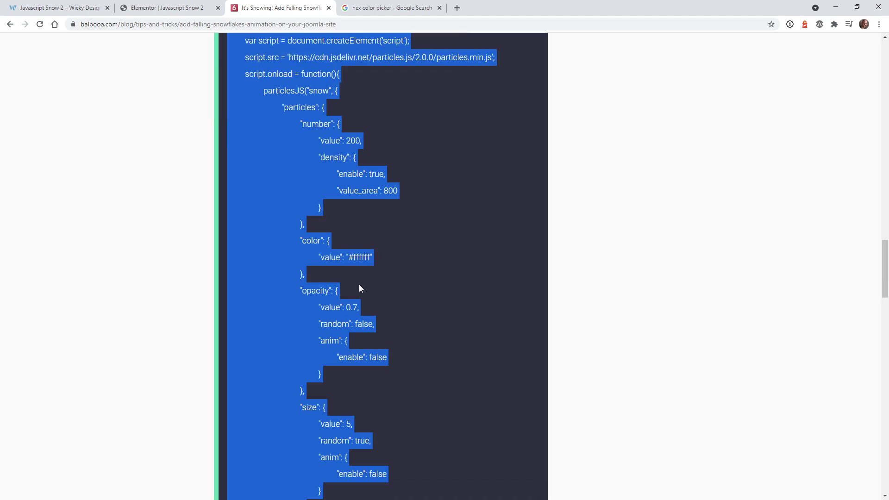
Step: Add <script> tags below the snow div in the Javascript Snow 2 page's HTML widget and paste the copied JavaScript between them
click(167, 8)
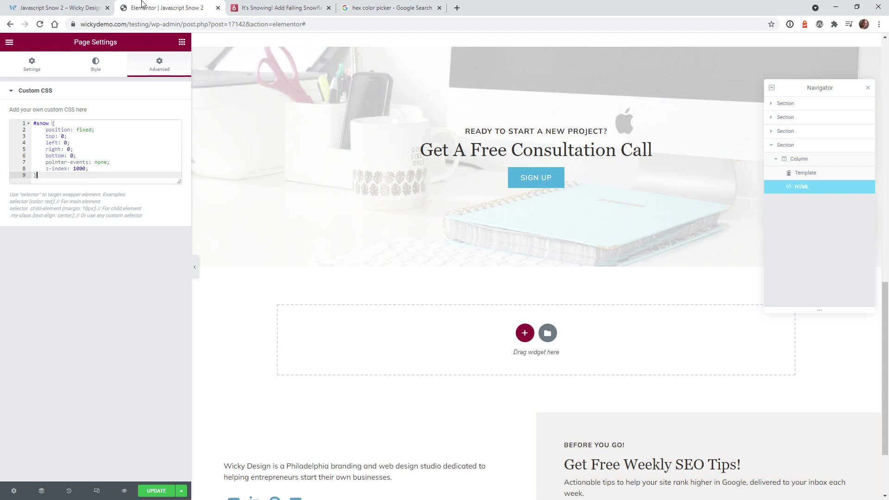
click(800, 189)
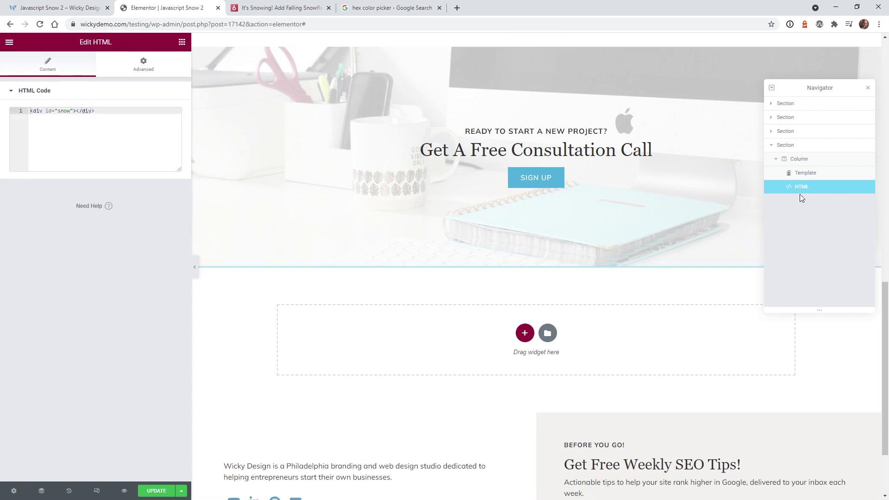
key(Return)
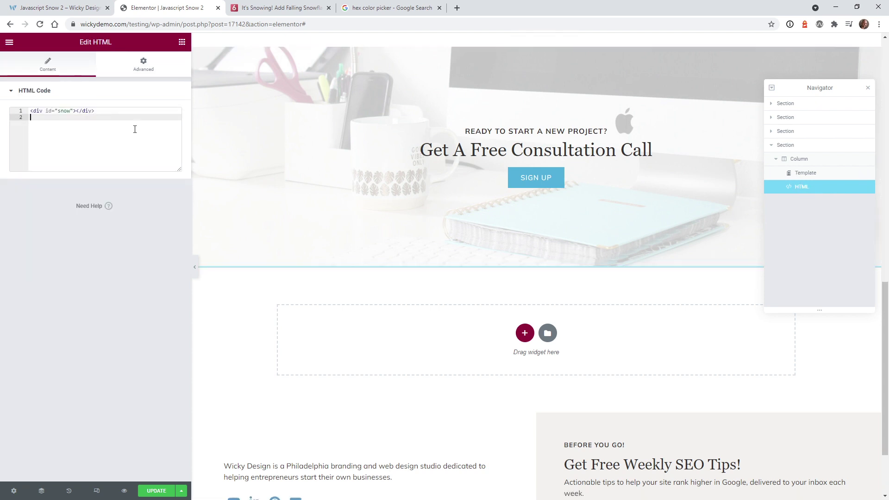
text(<script>)
key(Return)
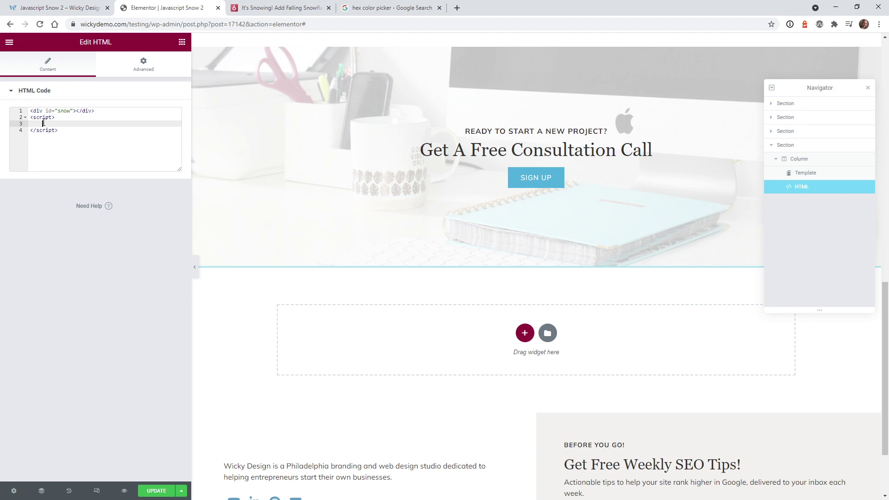
key(ctrl+v)
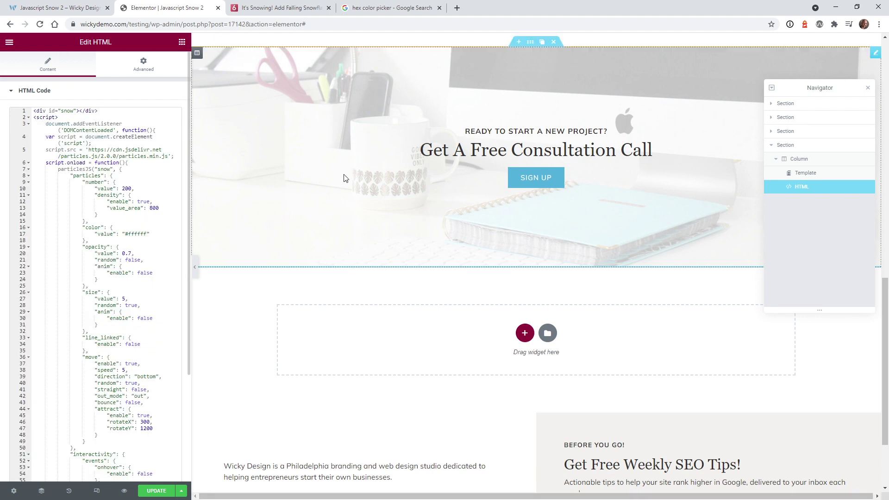
Step: Update the Javascript Snow 2 page and preview it, checking the falling snow from the header down to the footer
click(152, 491)
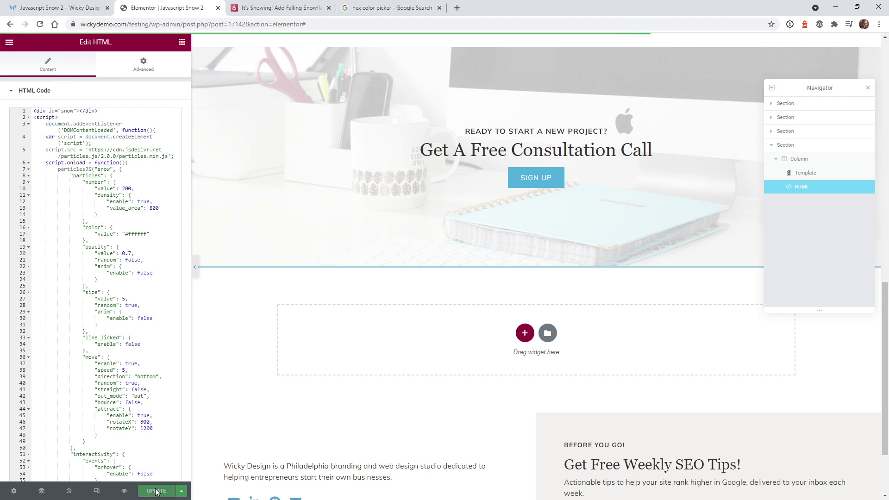
click(124, 492)
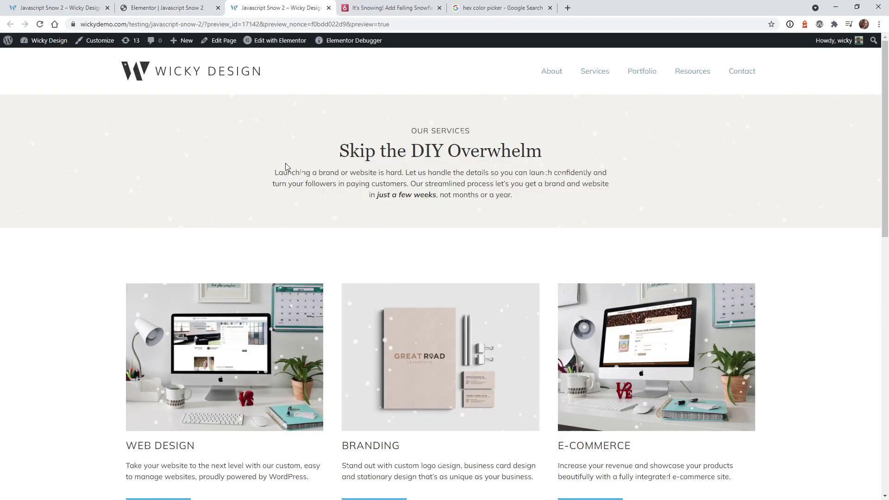
scroll(153, 255, down, 8)
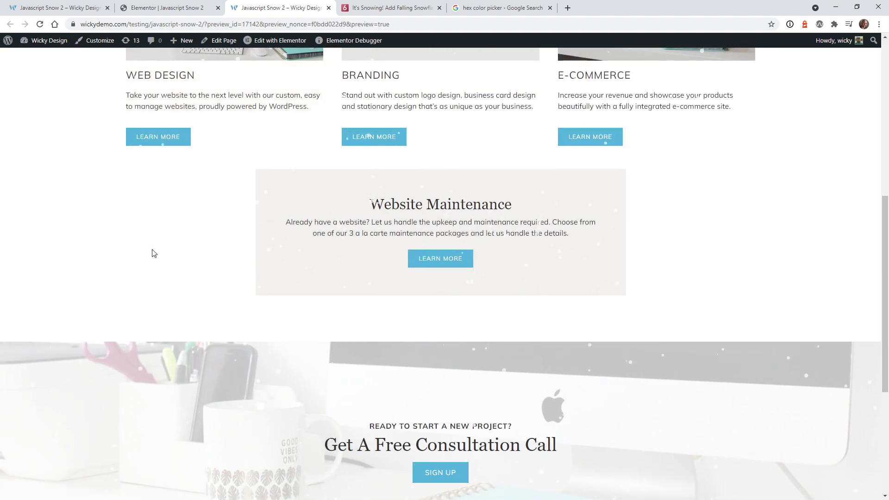
scroll(151, 252, down, 5)
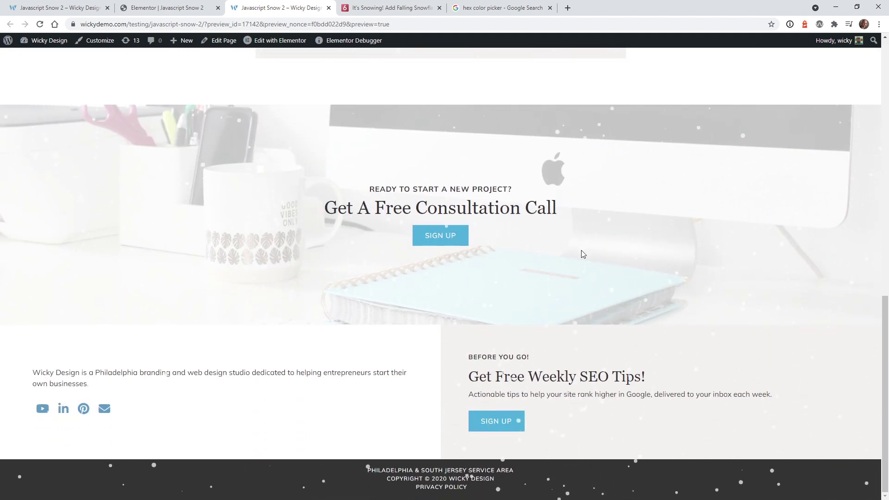
scroll(581, 252, up, 6)
scroll(578, 257, up, 7)
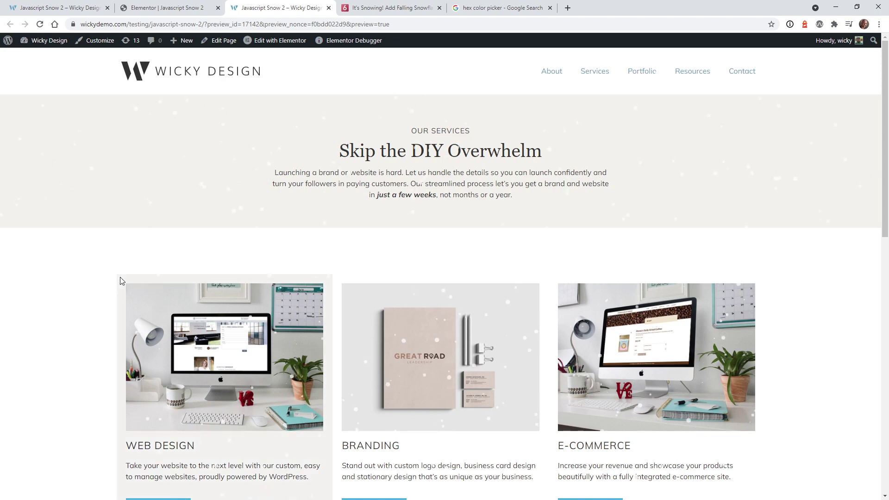
Step: Copy the light blue hex code d0e7f5 from the Google color picker
click(494, 5)
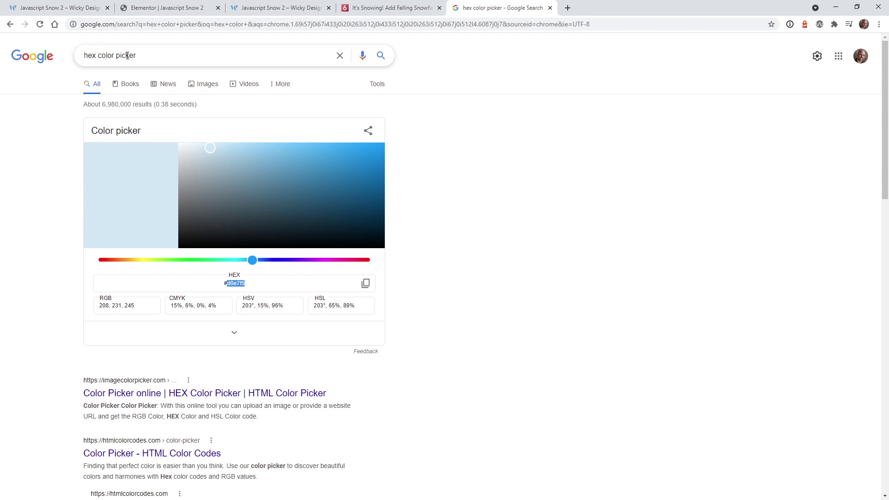
right_click(239, 283)
click(273, 317)
click(211, 171)
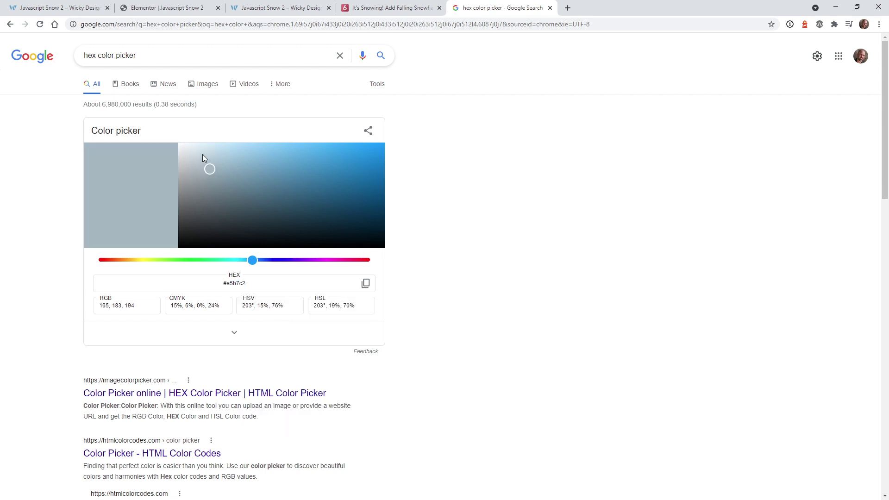
click(203, 156)
Step: Change the snow particles' color value to #d0e7f5 in the HTML widget, update the page and reload its preview
click(181, 6)
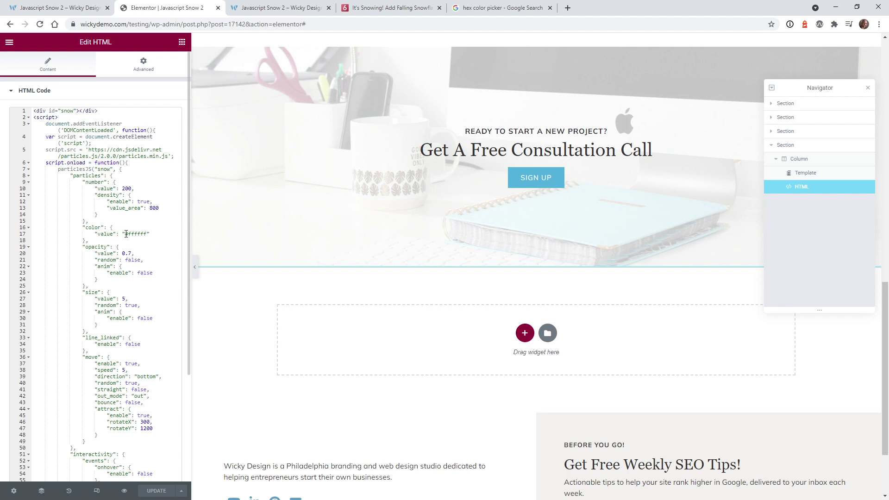
drag(147, 236, 128, 234)
key(ctrl+v)
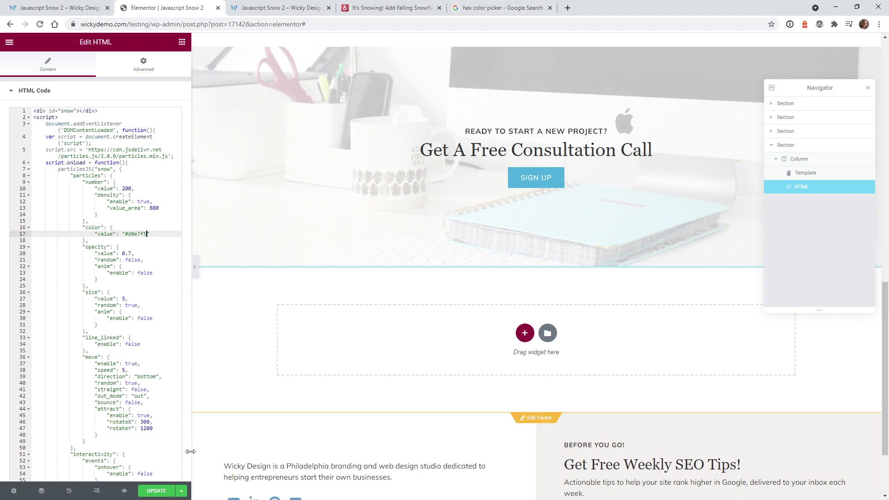
click(151, 491)
click(278, 7)
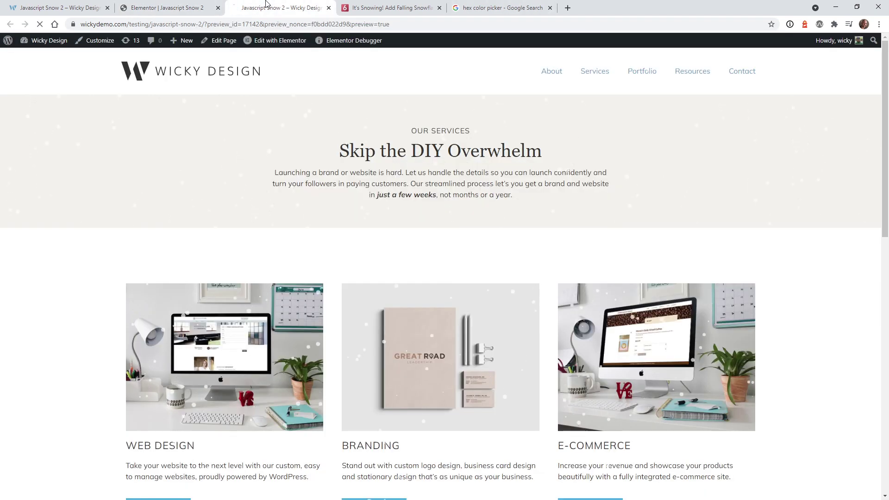
click(40, 24)
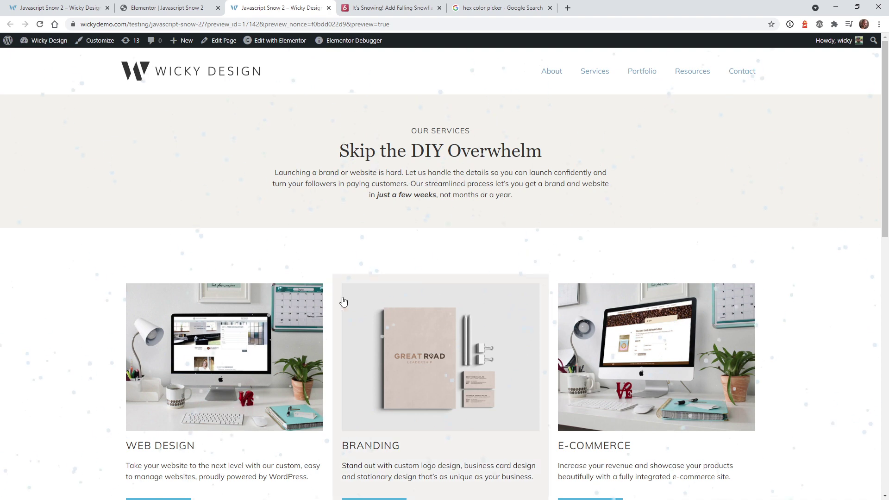
Step: Set the snow particles' size value to 15 in the HTML widget, update the page and check the preview
click(165, 7)
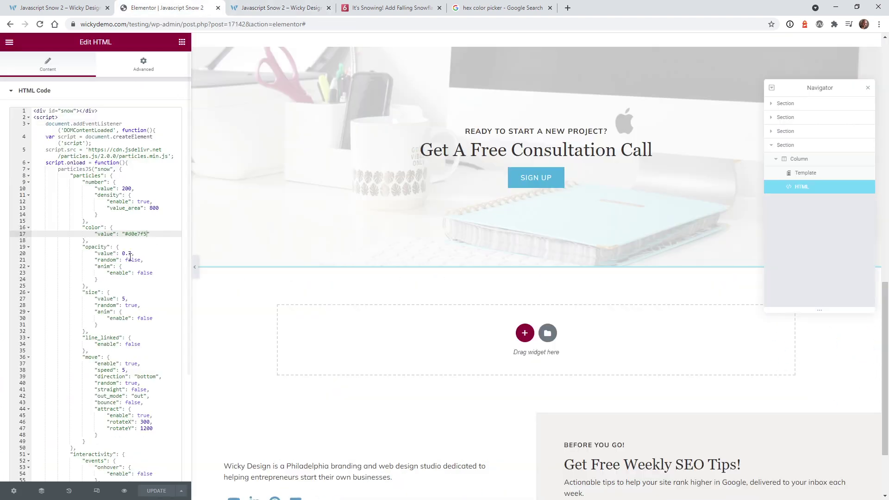
click(125, 287)
scroll(125, 287, down, 2)
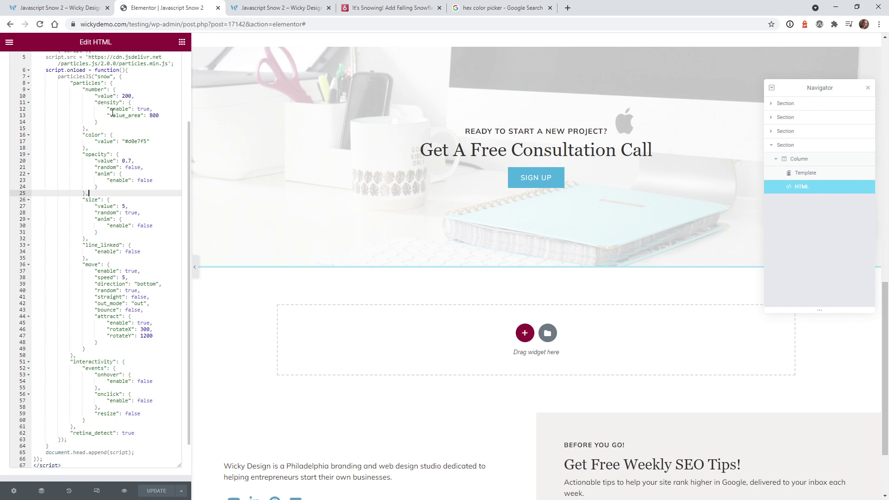
click(128, 96)
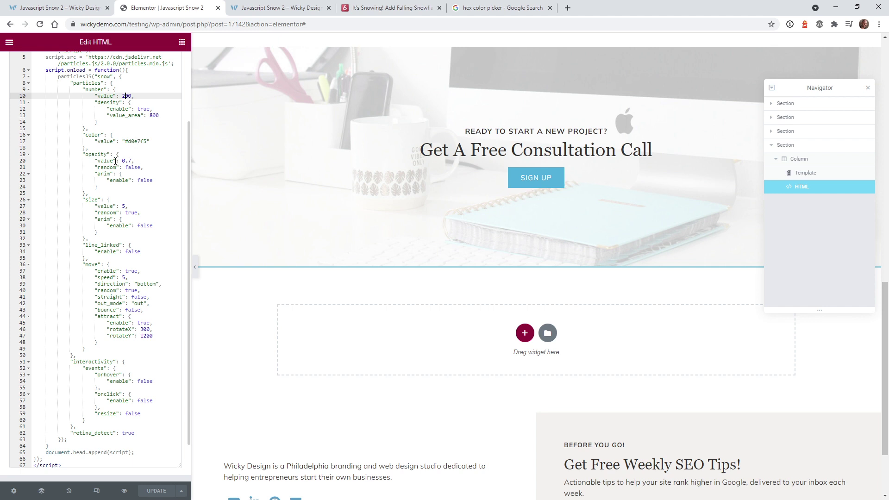
click(123, 206)
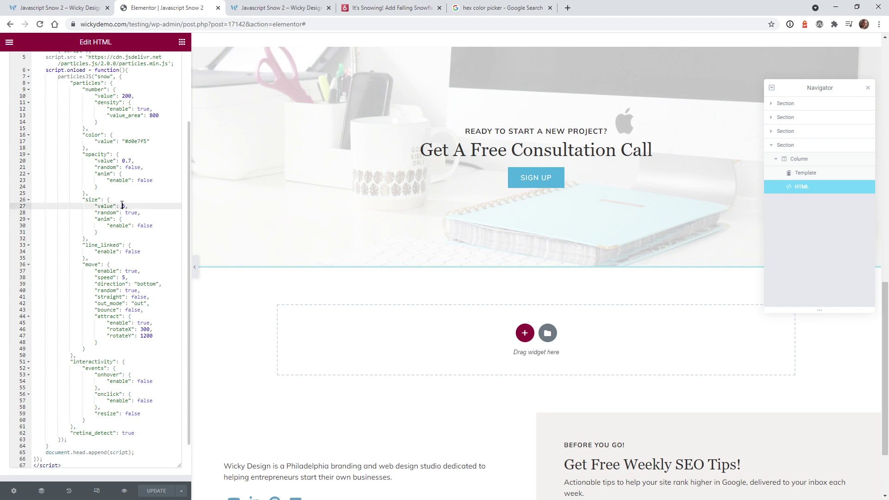
text(1)
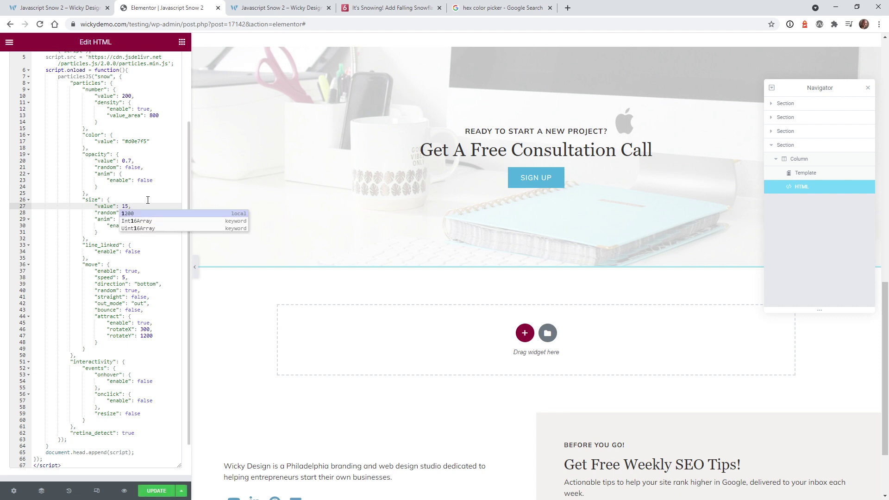
click(148, 200)
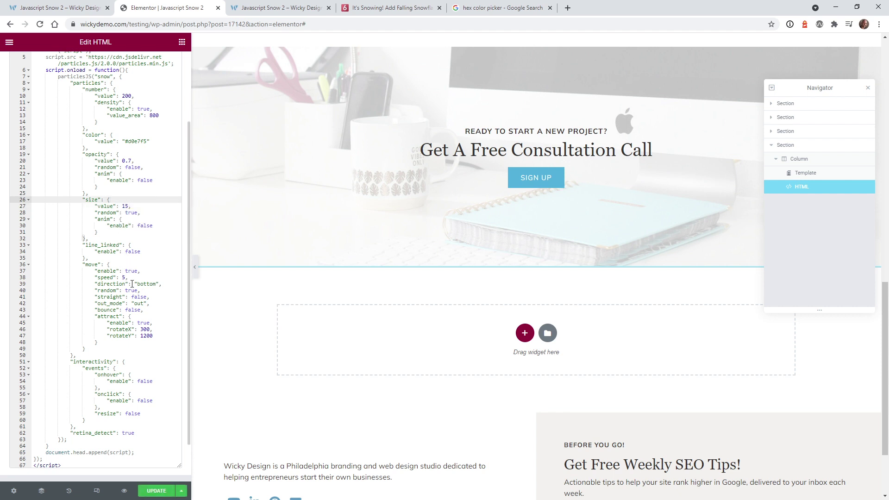
scroll(129, 314, down, 1)
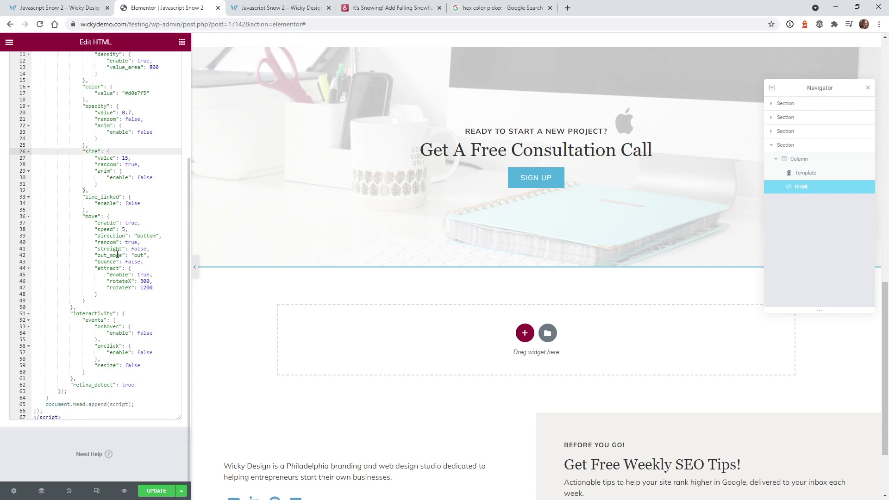
click(157, 491)
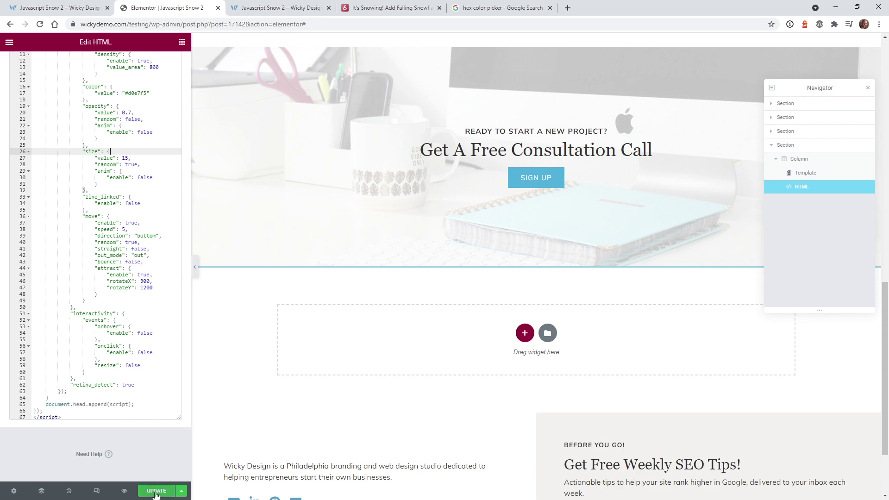
click(265, 5)
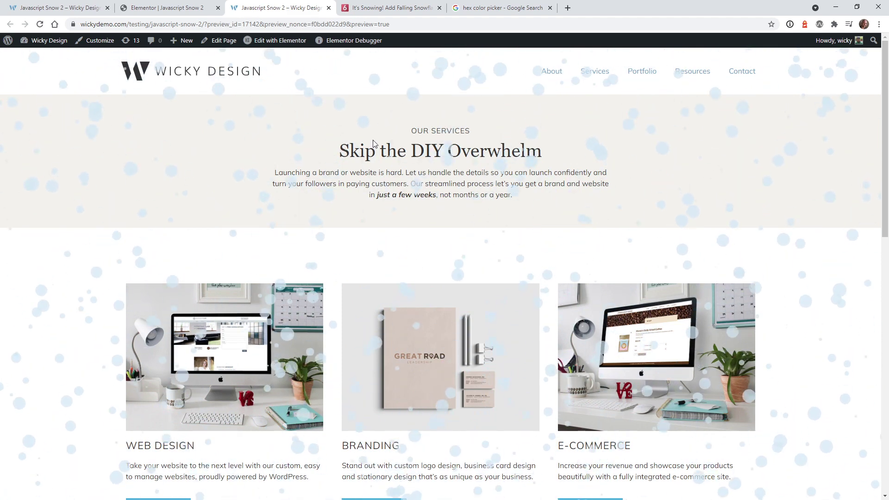
Step: Set the snow particles' number value to 50 in the HTML widget's script
click(167, 7)
scroll(122, 202, up, 1)
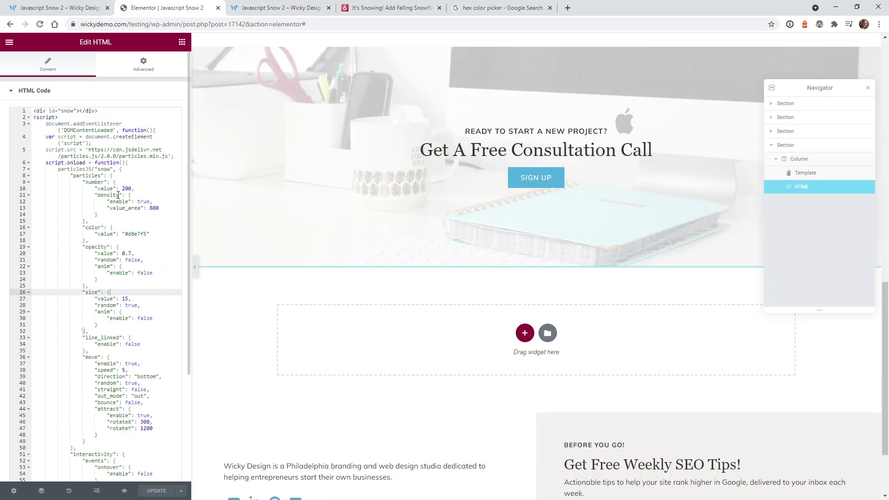
click(128, 189)
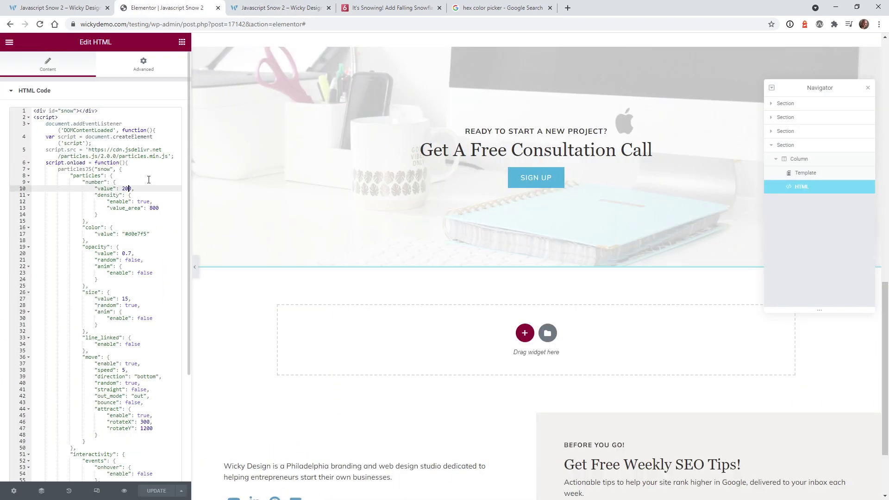
key(BackSpace)
key(BackSpace)
text(5)
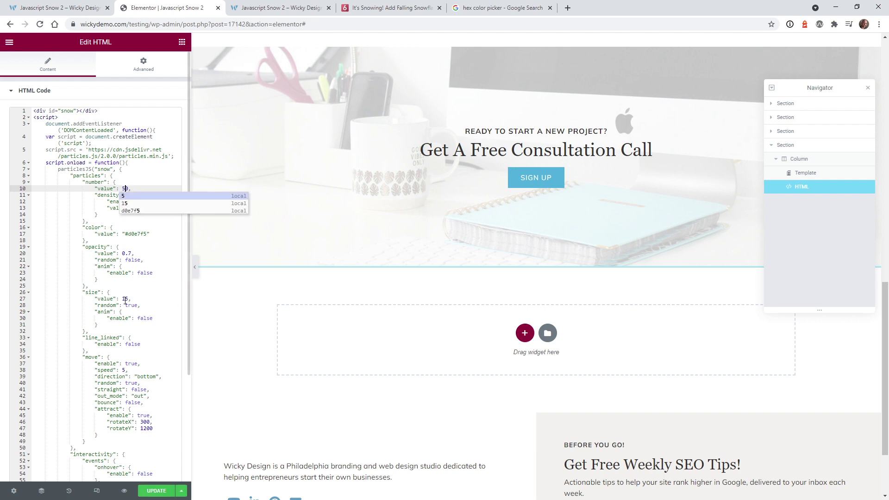
Step: Set the snow particles' size value to 12 and update the page
click(145, 296)
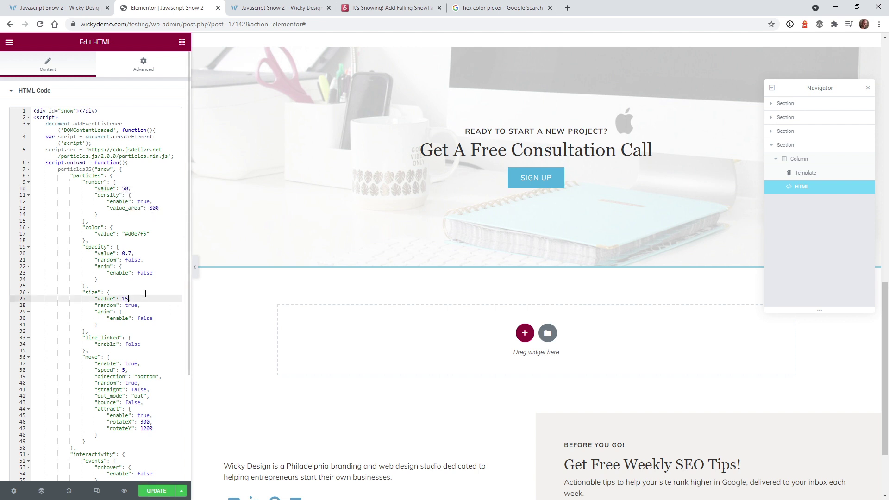
key(BackSpace)
text(2,)
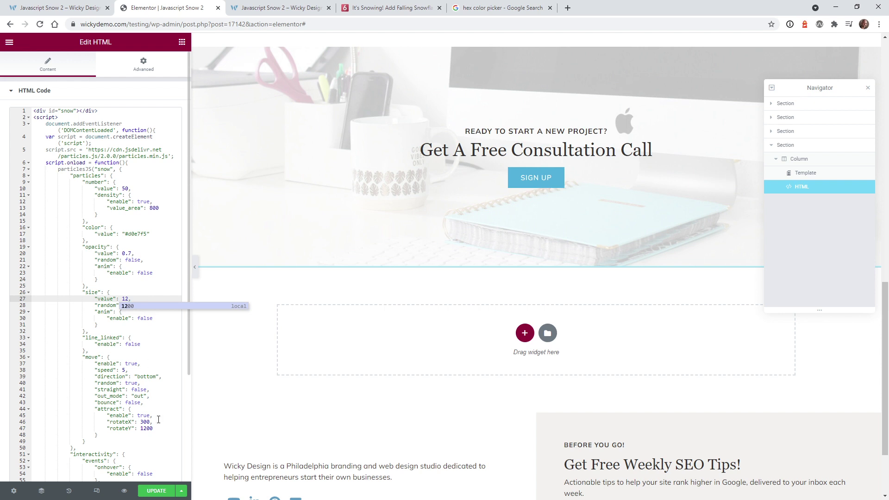
click(164, 491)
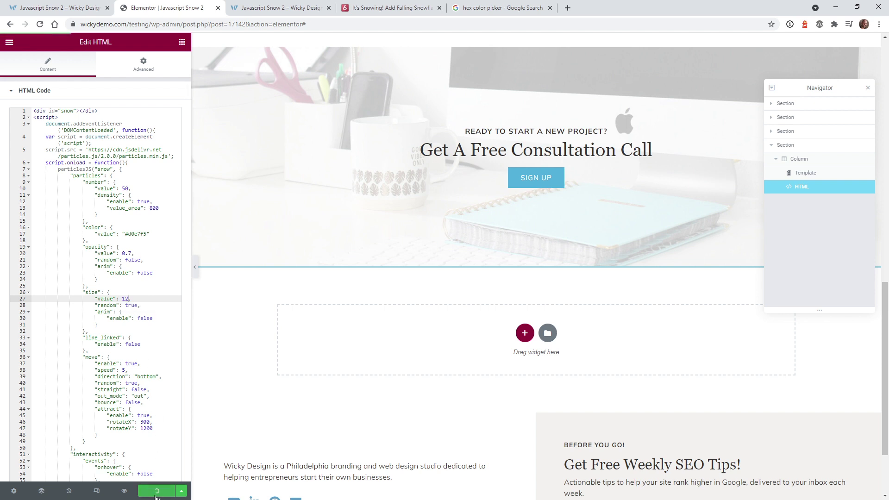
Step: Reload the Javascript Snow 2 page preview and check the snow's size and number down the page
click(304, 4)
click(41, 24)
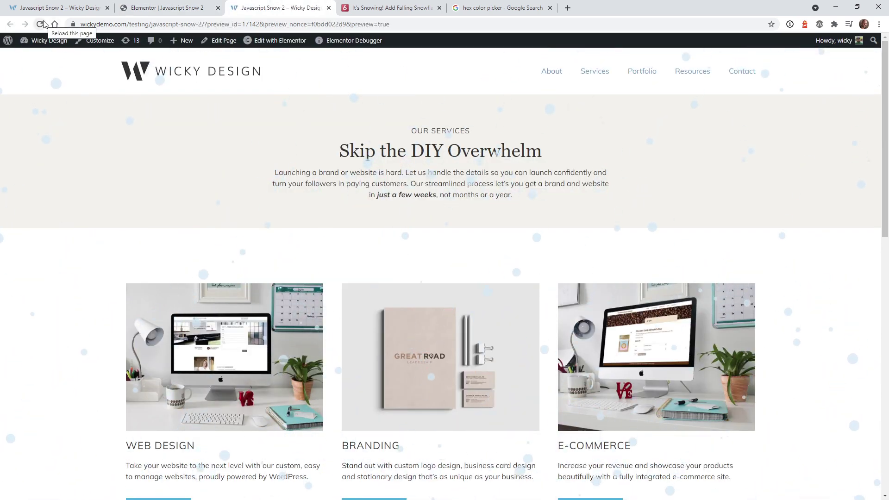
scroll(110, 290, down, 4)
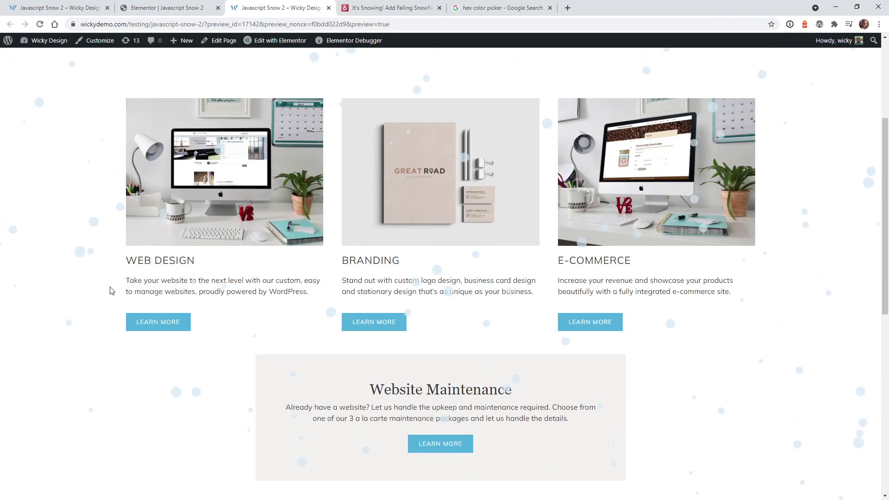
scroll(110, 290, down, 2)
Step: Return to the Elementor editor and set the snow particles' size value to 6 in the HTML widget's script
key(ctrl+shift+Tab)
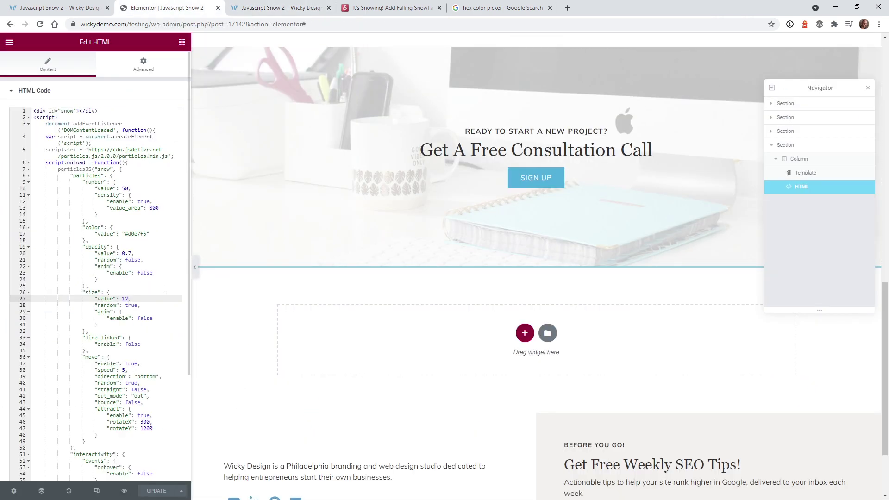
key(BackSpace)
key(BackSpace)
text(6)
click(138, 281)
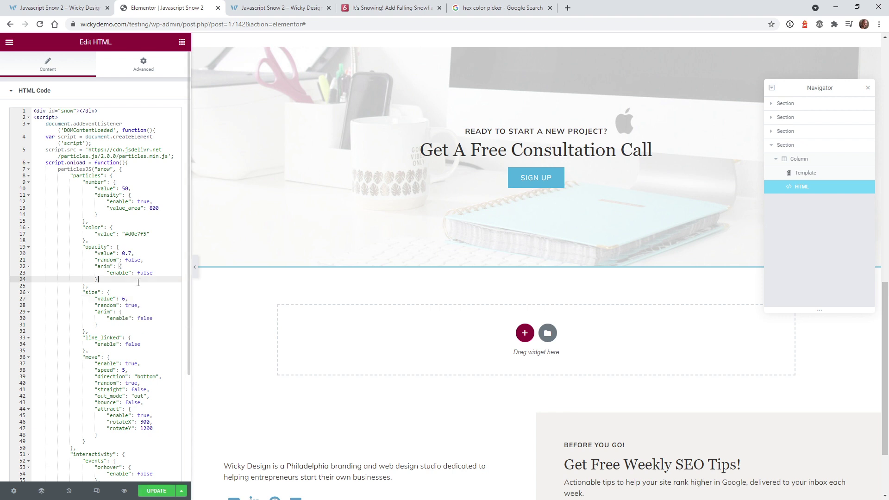
Step: Set the snow particles' opacity value to 0.5 in the HTML widget's script and update the page
click(131, 253)
key(BackSpace)
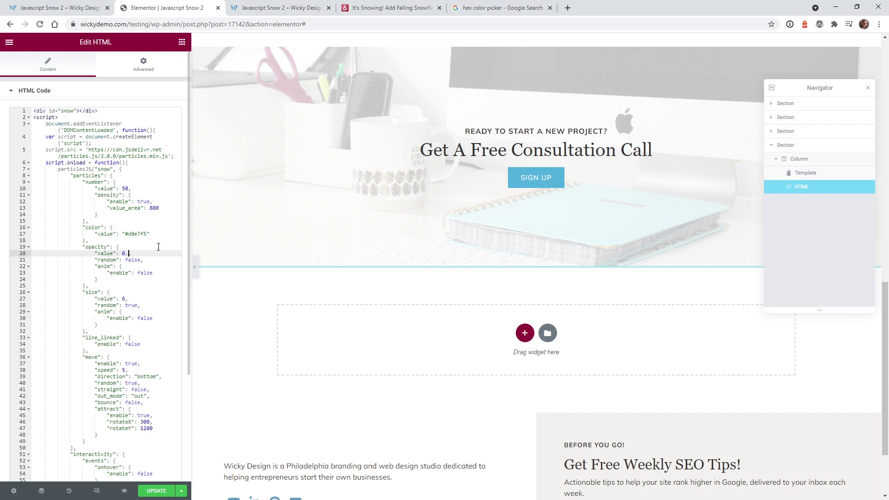
text(5)
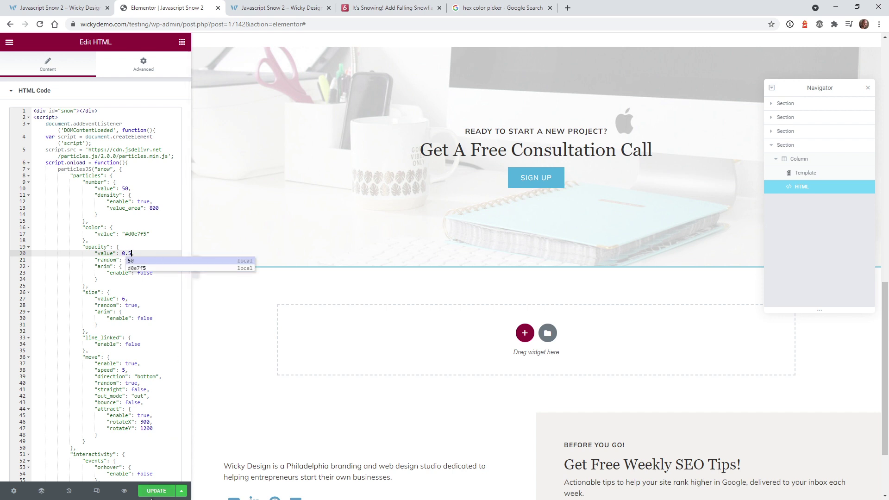
key(Escape)
Step: Examine the snow's size and opacity over the whole length of the reloaded page preview
key(ctrl+Tab)
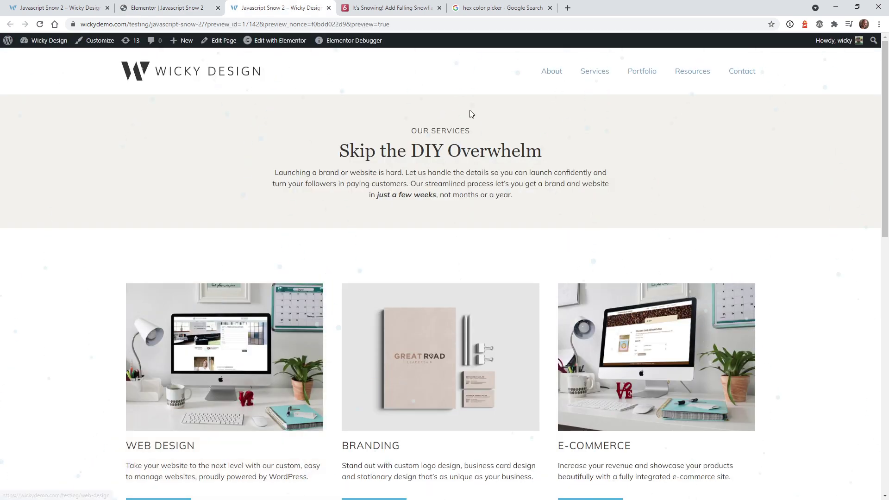
scroll(115, 276, down, 4)
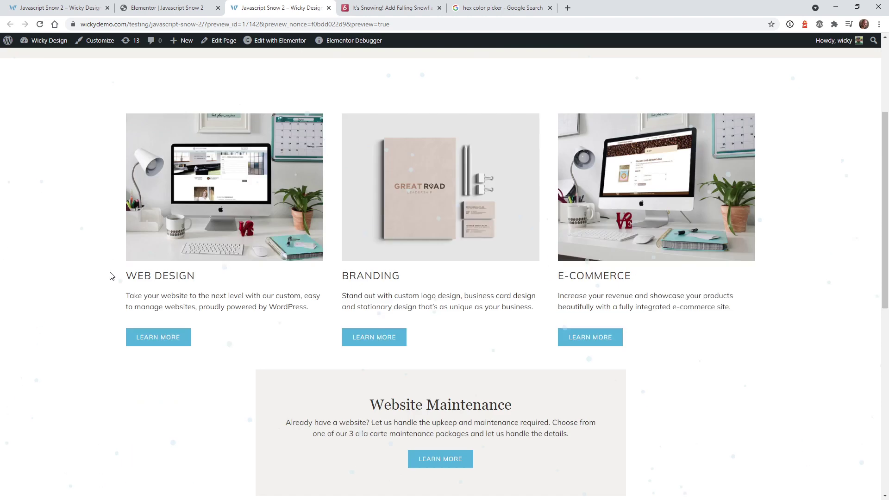
scroll(111, 276, down, 4)
scroll(112, 276, down, 2)
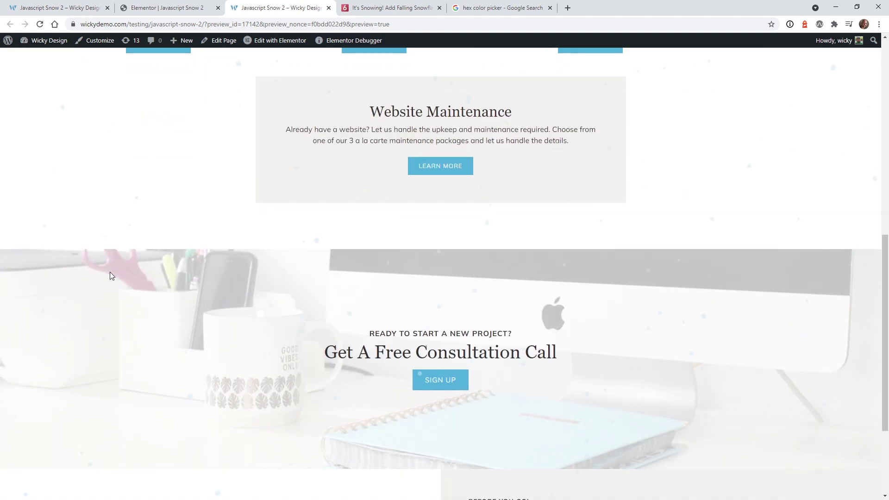
scroll(111, 276, down, 2)
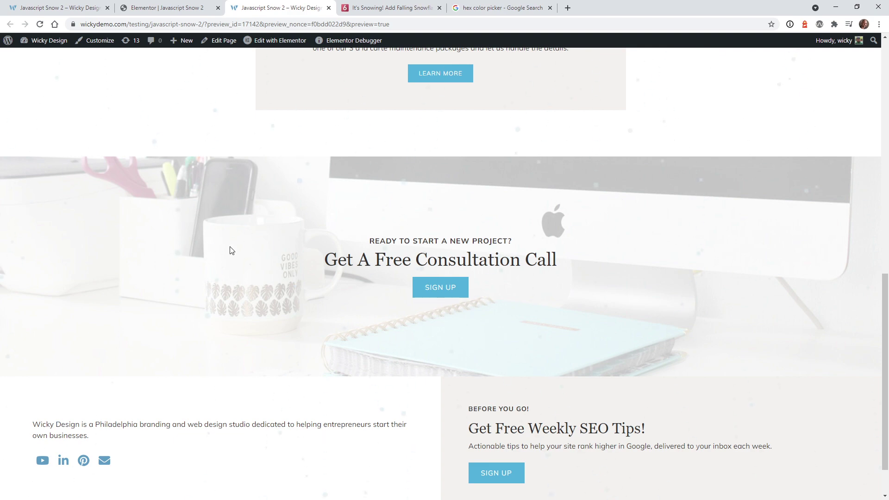
scroll(239, 264, up, 10)
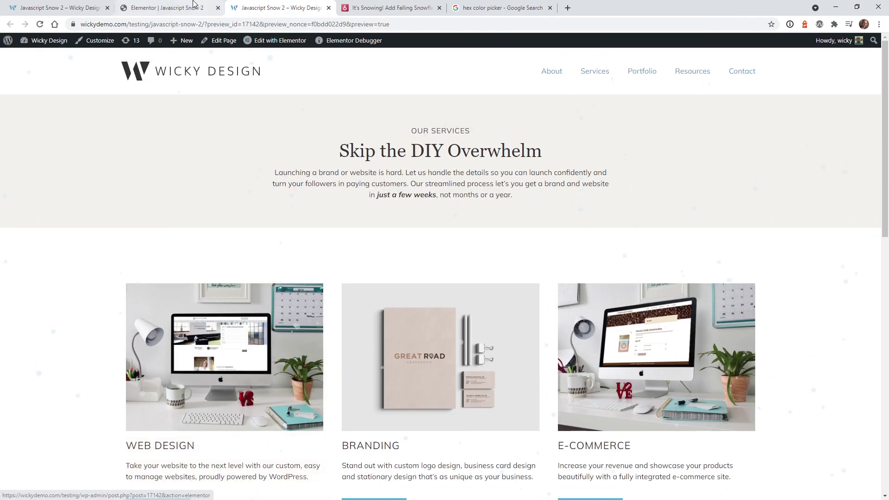
Step: Review the rest of the snow script in the HTML widget, and switch to the published Javascript Snow 2 page
click(167, 8)
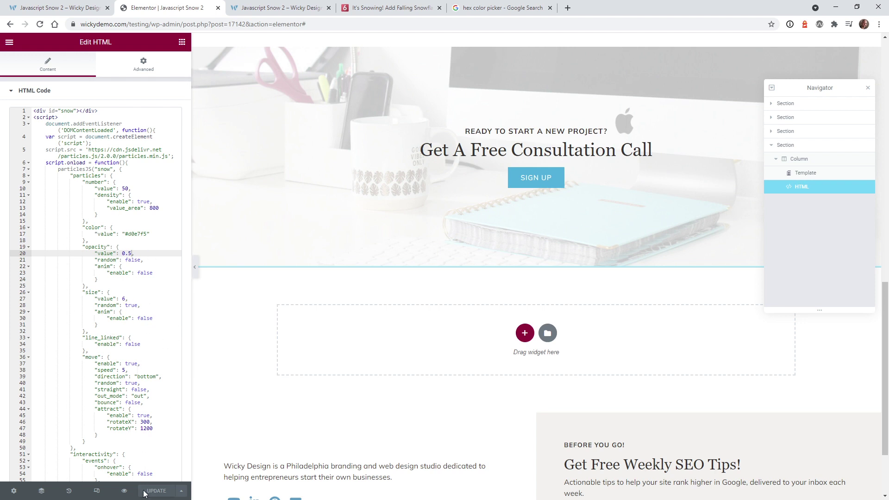
scroll(115, 279, down, 3)
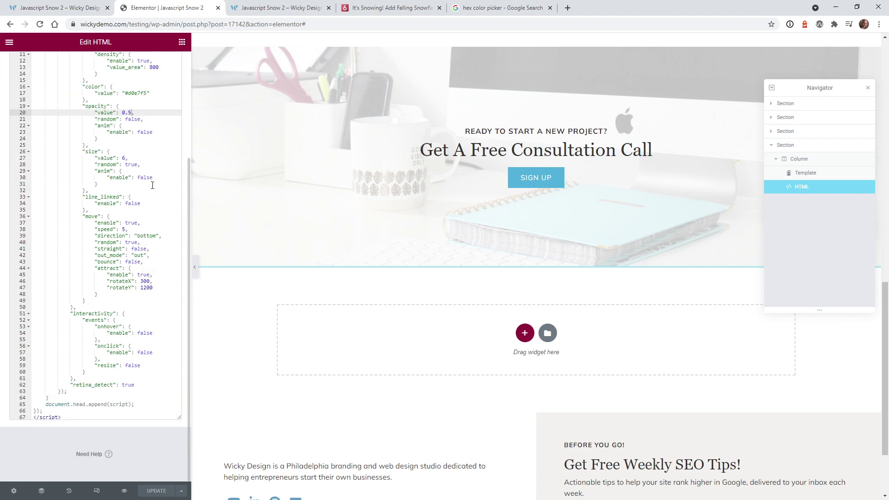
click(11, 5)
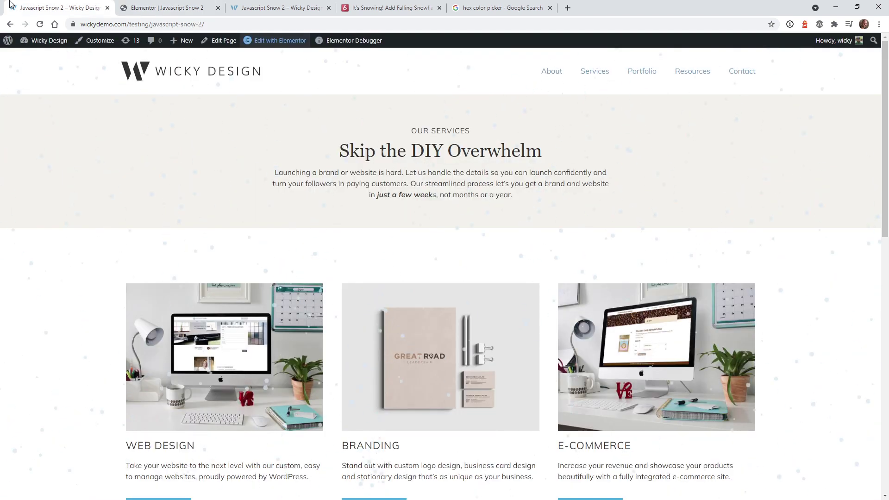